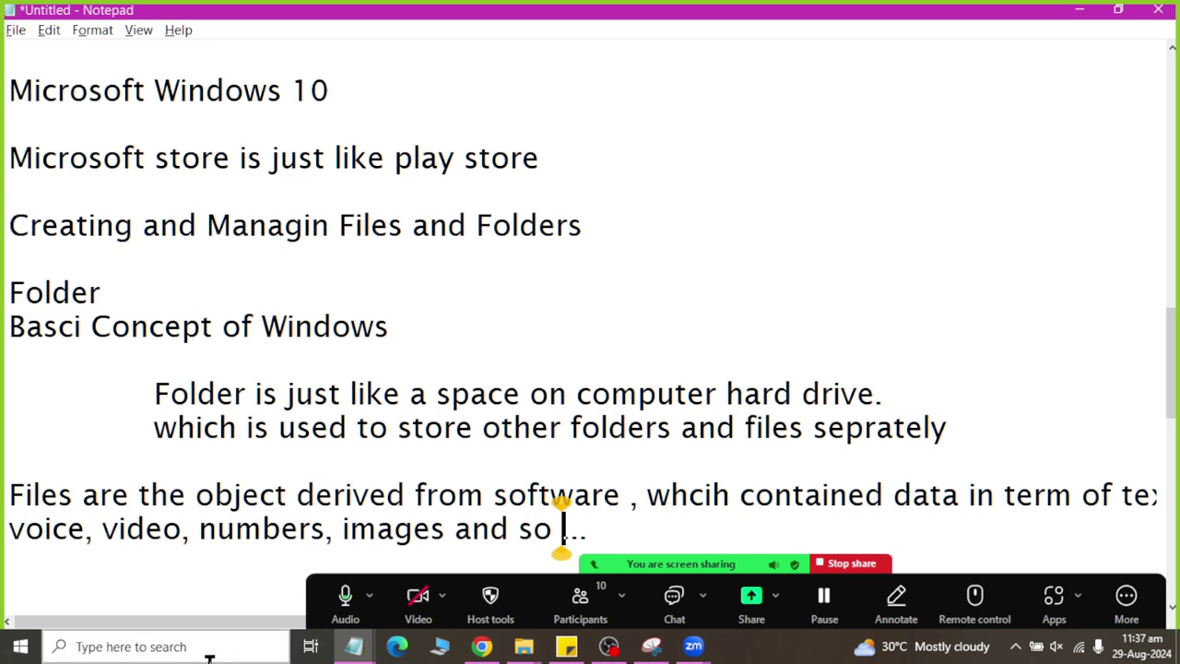
- Minimize the Notepad and browser windows to show the desktop icons
{"action": "left_click", "coordinate": [1078, 11]}
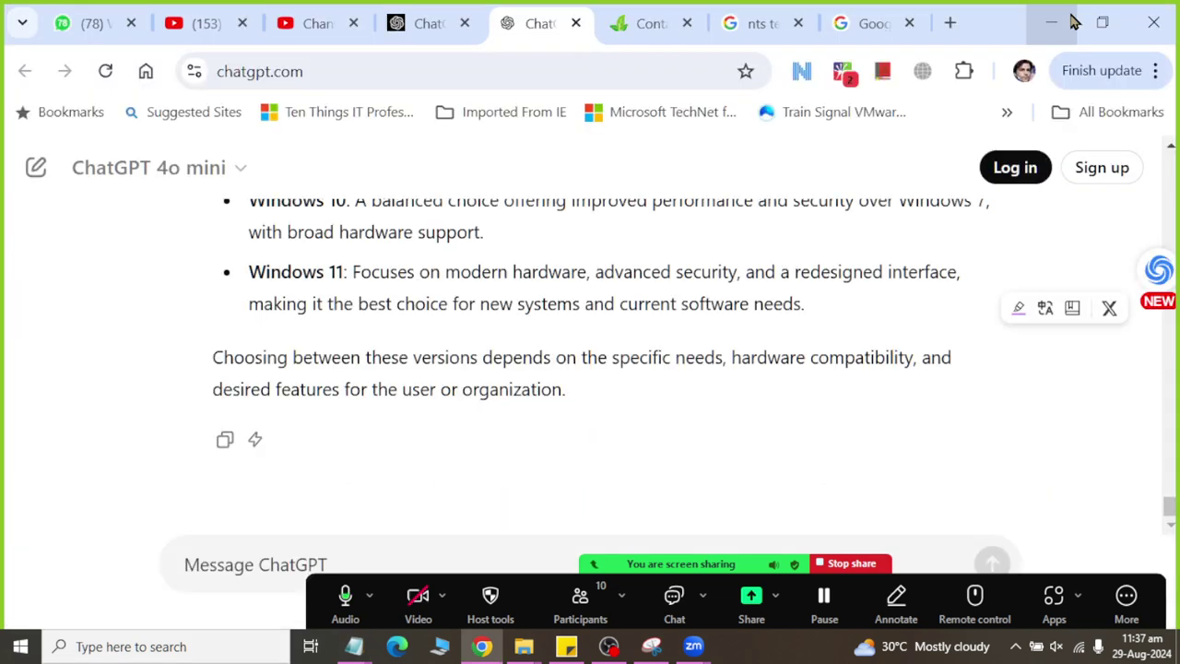
{"action": "left_click", "coordinate": [1075, 20]}
{"action": "left_click", "coordinate": [1075, 20]}
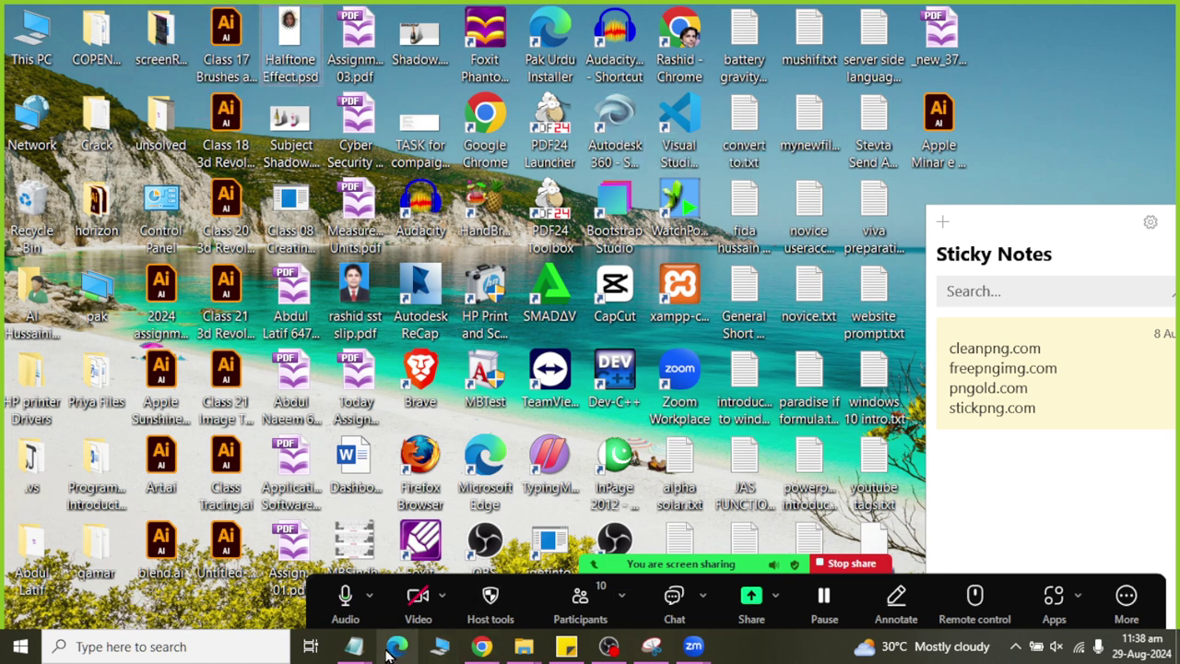
- Return to the Notepad notes and add the heading "icons" below the files definition, separated by a blank line
{"action": "mouse_move", "coordinate": [354, 643]}
{"action": "left_click", "coordinate": [371, 587]}
{"action": "scroll", "coordinate": [788, 437], "scroll_direction": "down", "scroll_amount": 2}
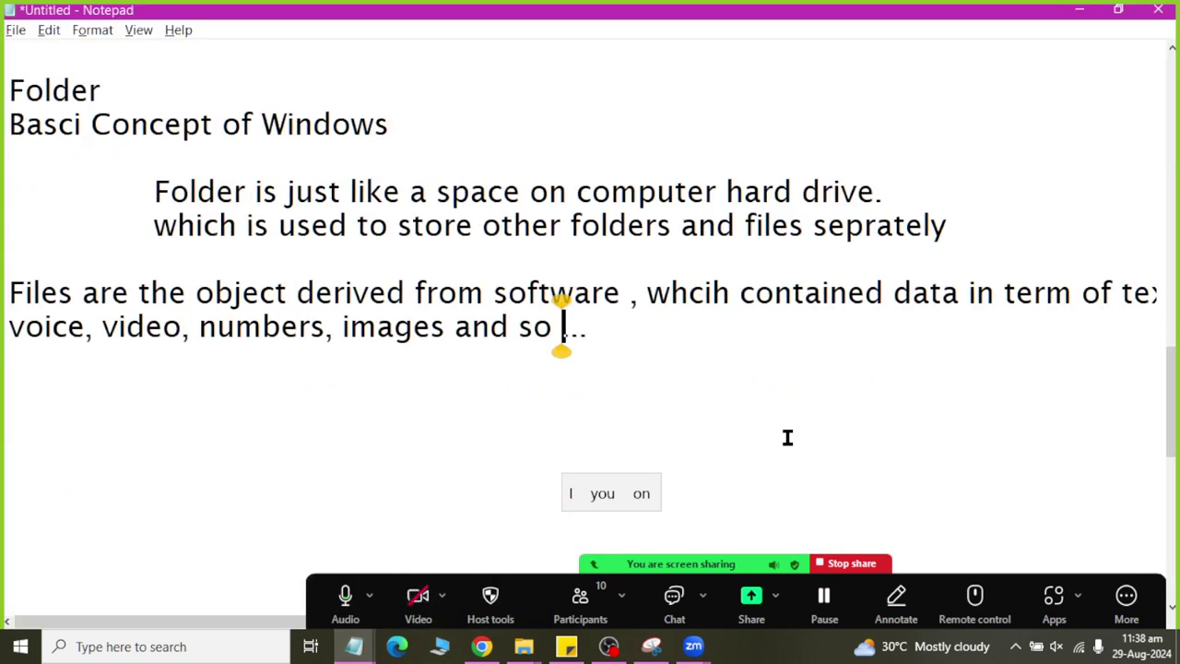
{"action": "key", "text": "Return"}
{"action": "key", "text": "Return"}
{"action": "type", "text": "icons"}
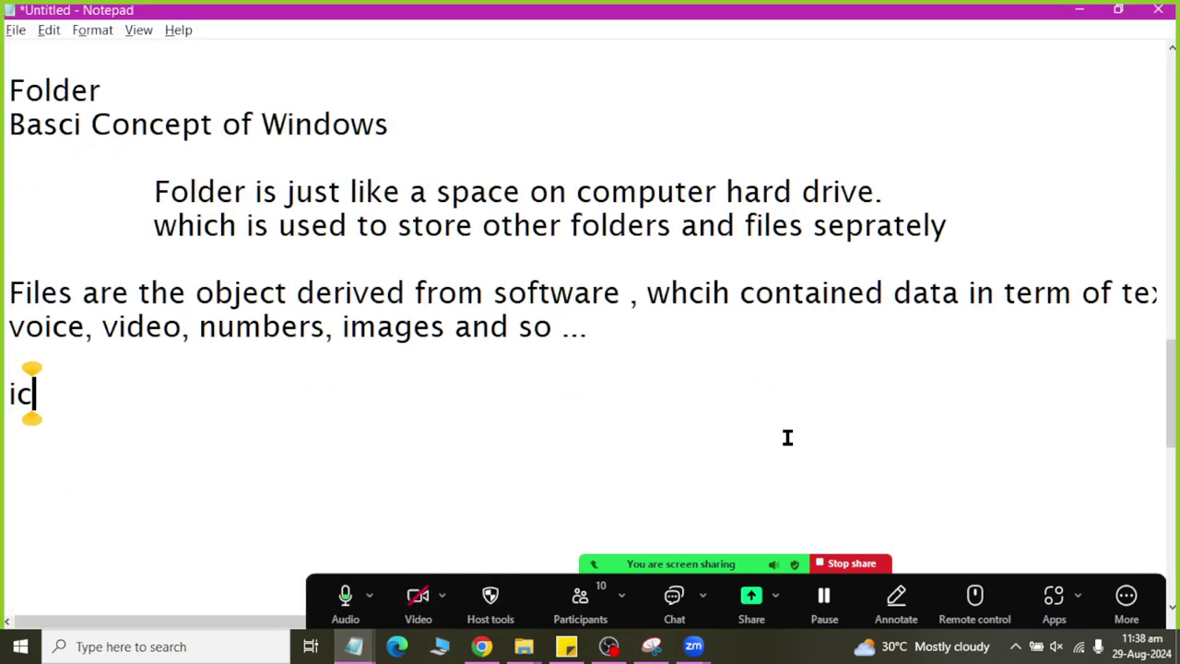
- Below "icons", add the line "present" followed by the indented line "files and folders software and apps."
{"action": "key", "text": "Return"}
{"action": "key", "text": "Return"}
{"action": "type", "text": "present"}
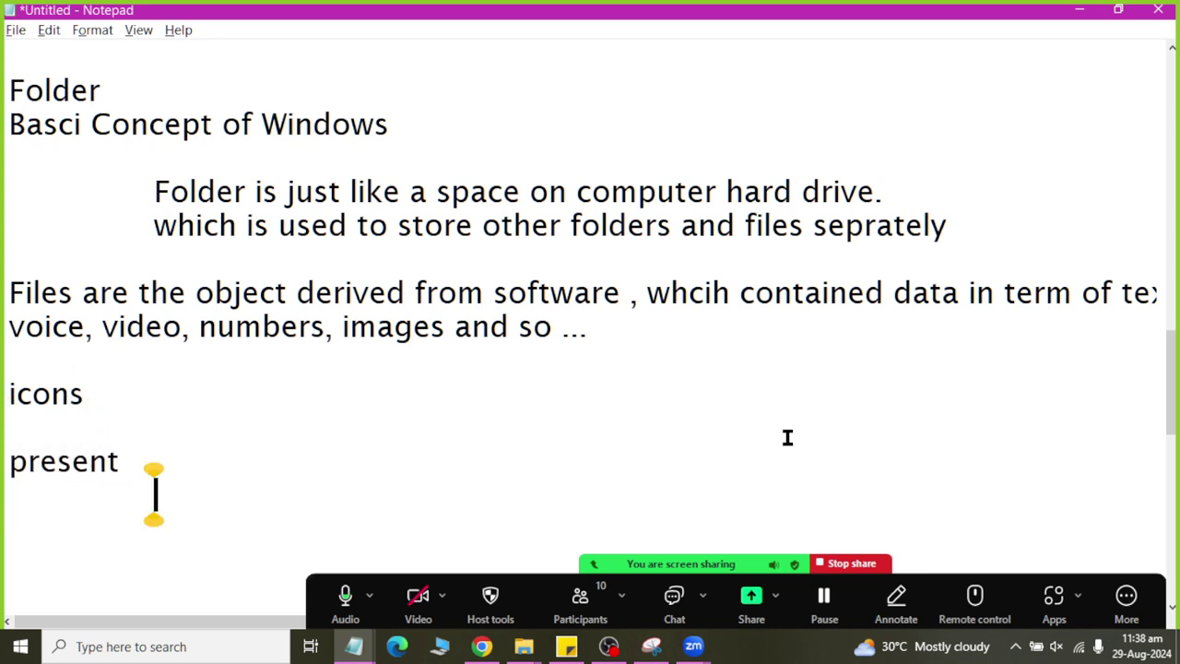
{"action": "type", "text": "   files a"}
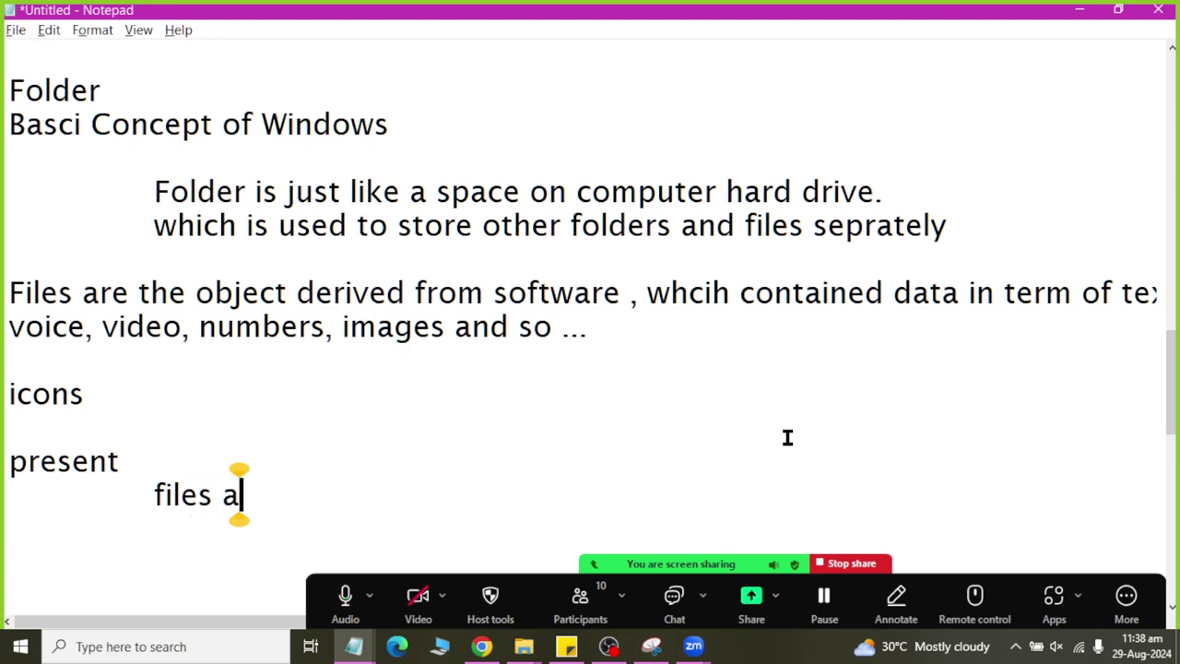
{"action": "type", "text": "nd folder"}
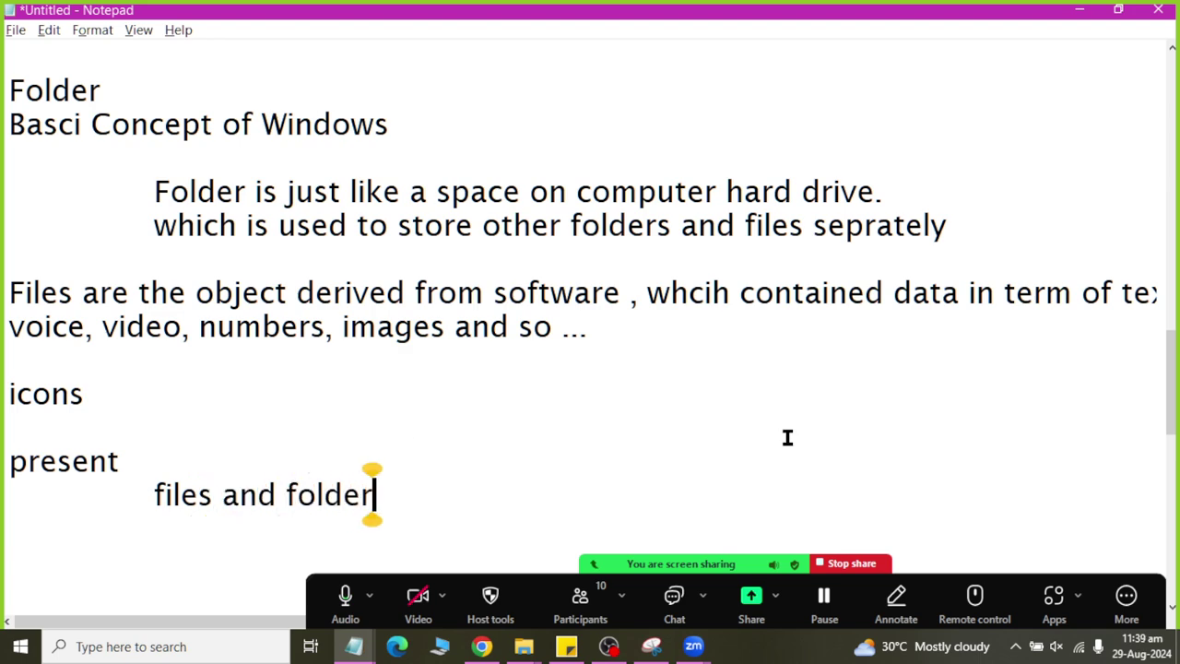
{"action": "type", "text": "s software "}
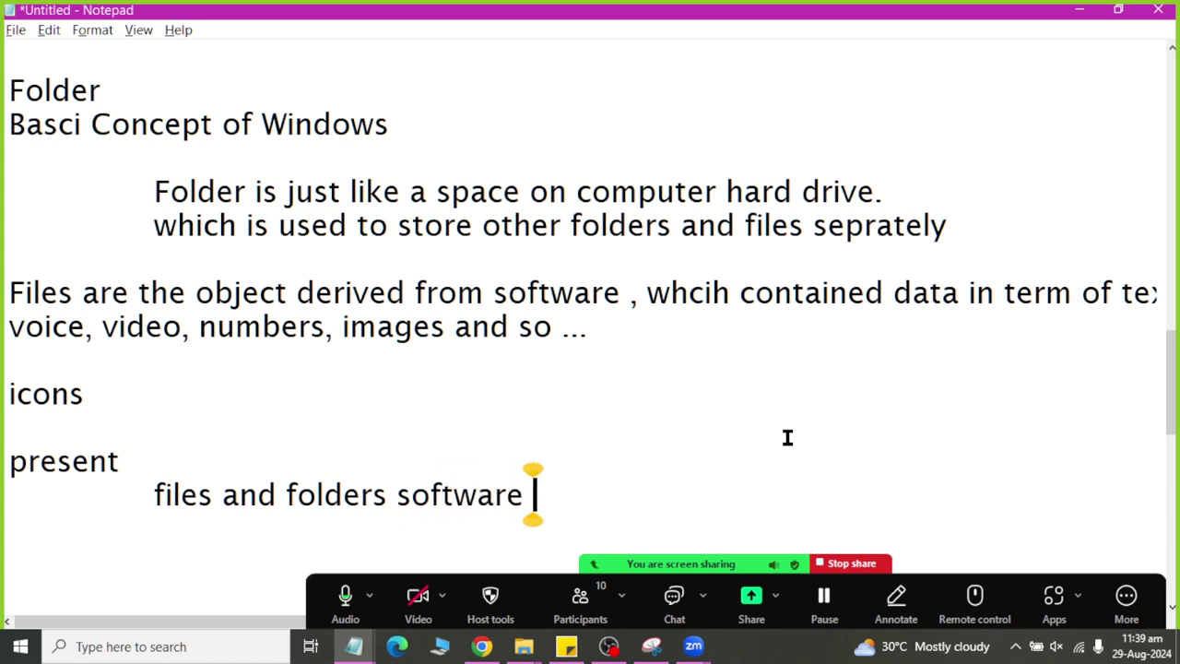
{"action": "type", "text": "and apps."}
{"action": "key", "text": "Return"}
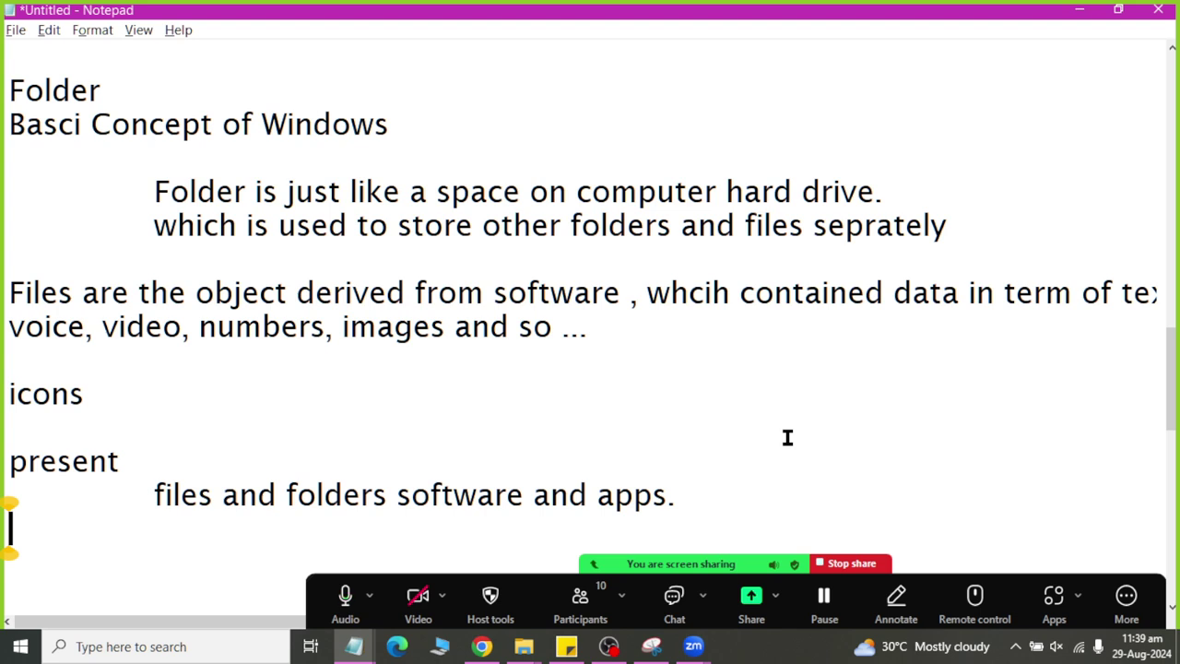
- Uncover the empty area of the desktop and create a new folder there named Pakistan
{"action": "left_click", "coordinate": [1080, 11]}
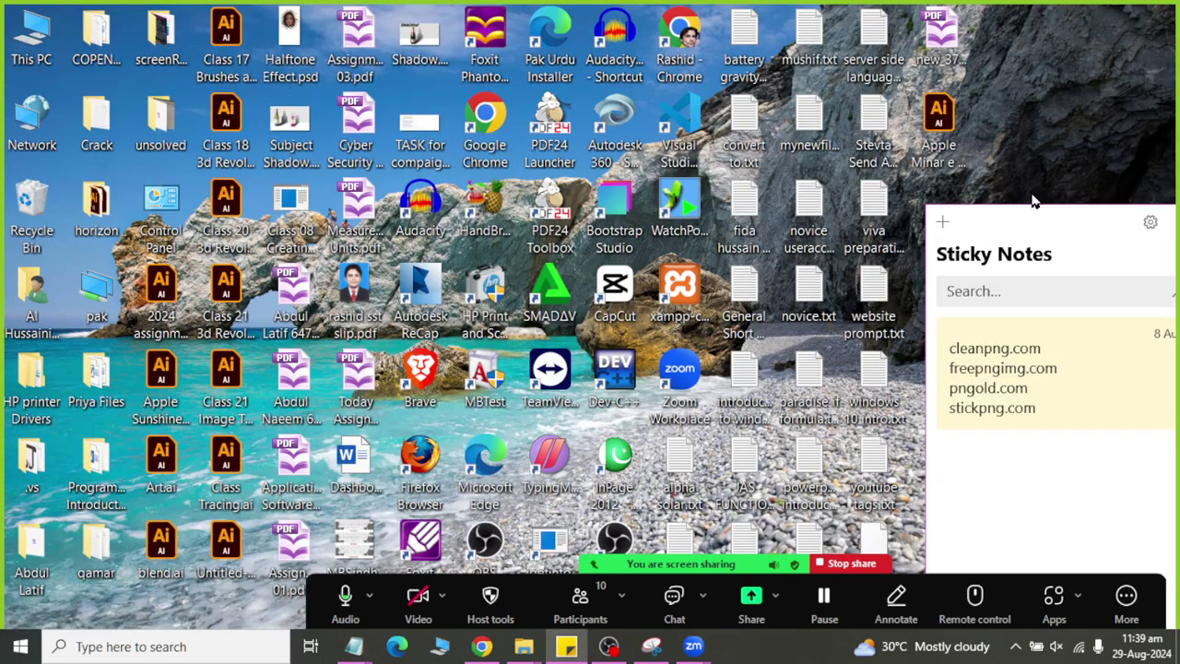
{"action": "left_click_drag", "start_coordinate": [1038, 214], "coordinate": [170, 206]}
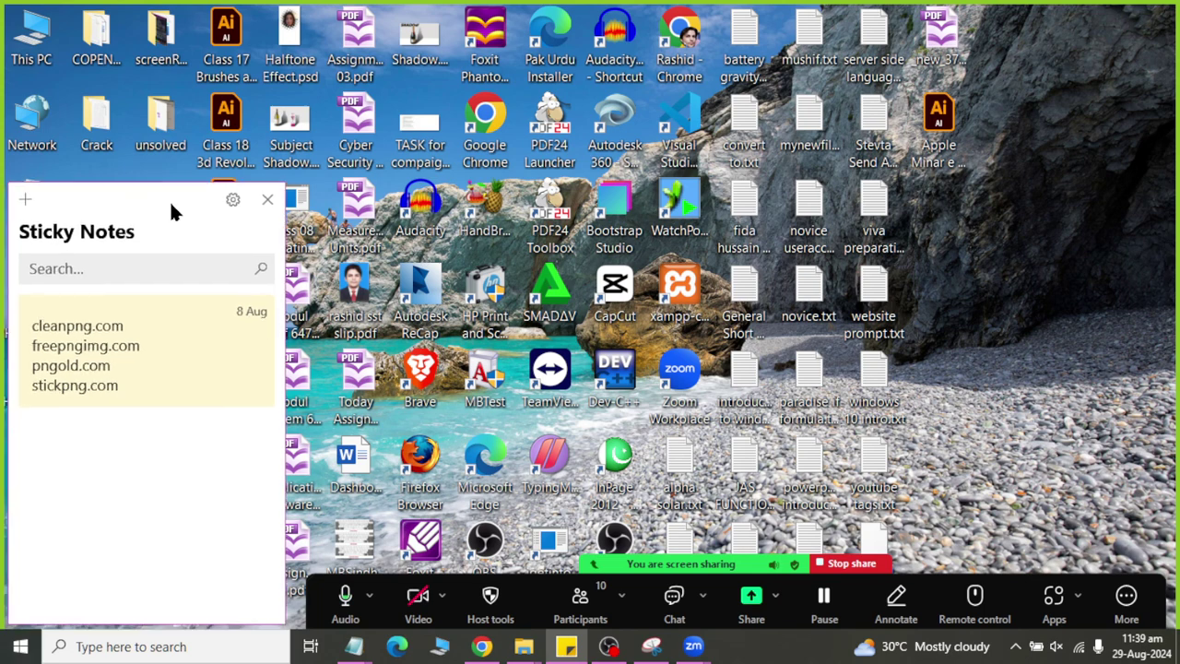
{"action": "right_click", "coordinate": [1023, 283]}
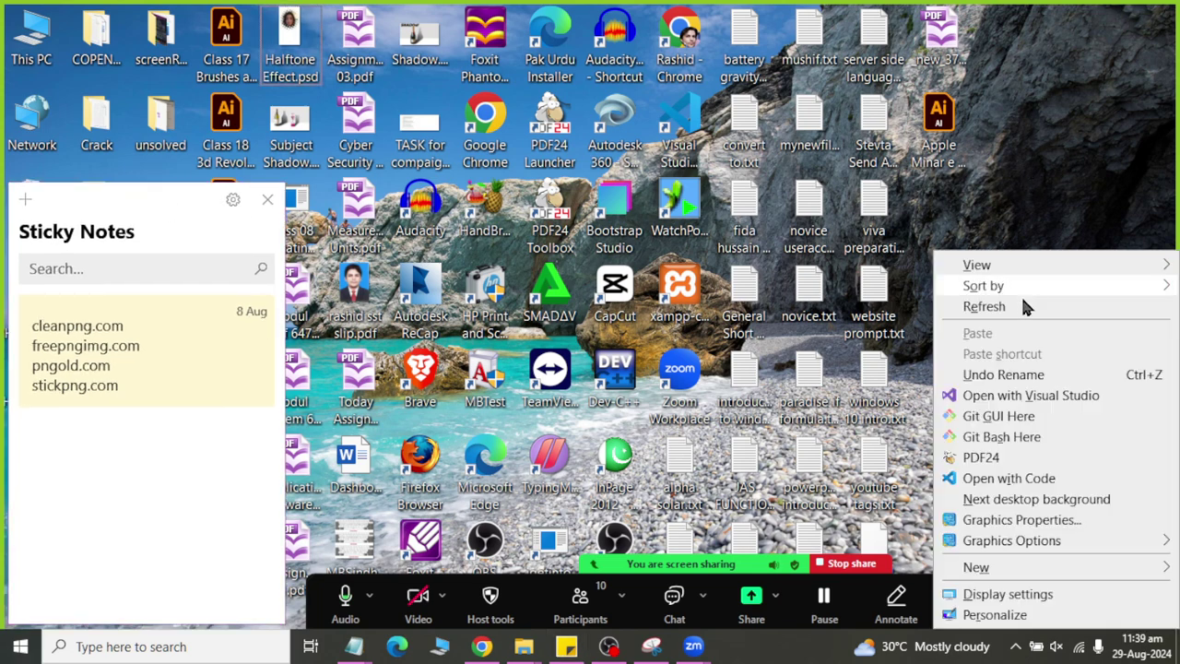
{"action": "mouse_move", "coordinate": [999, 566]}
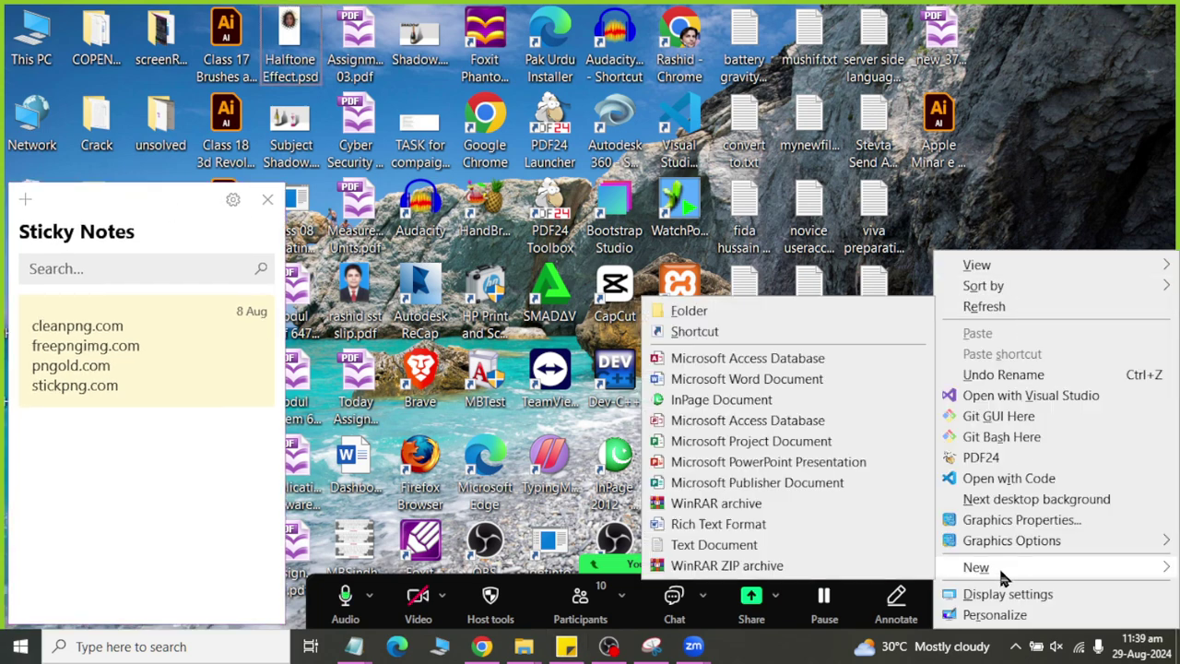
{"action": "left_click", "coordinate": [687, 311]}
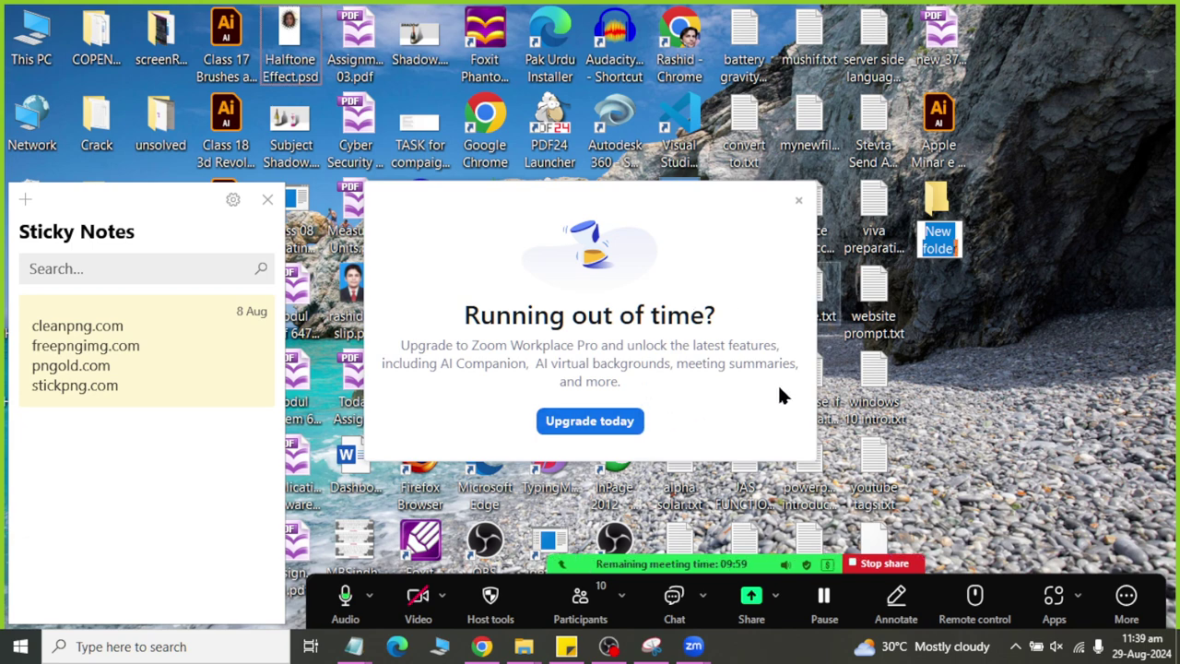
{"action": "left_click", "coordinate": [799, 201]}
{"action": "double_click", "coordinate": [935, 245]}
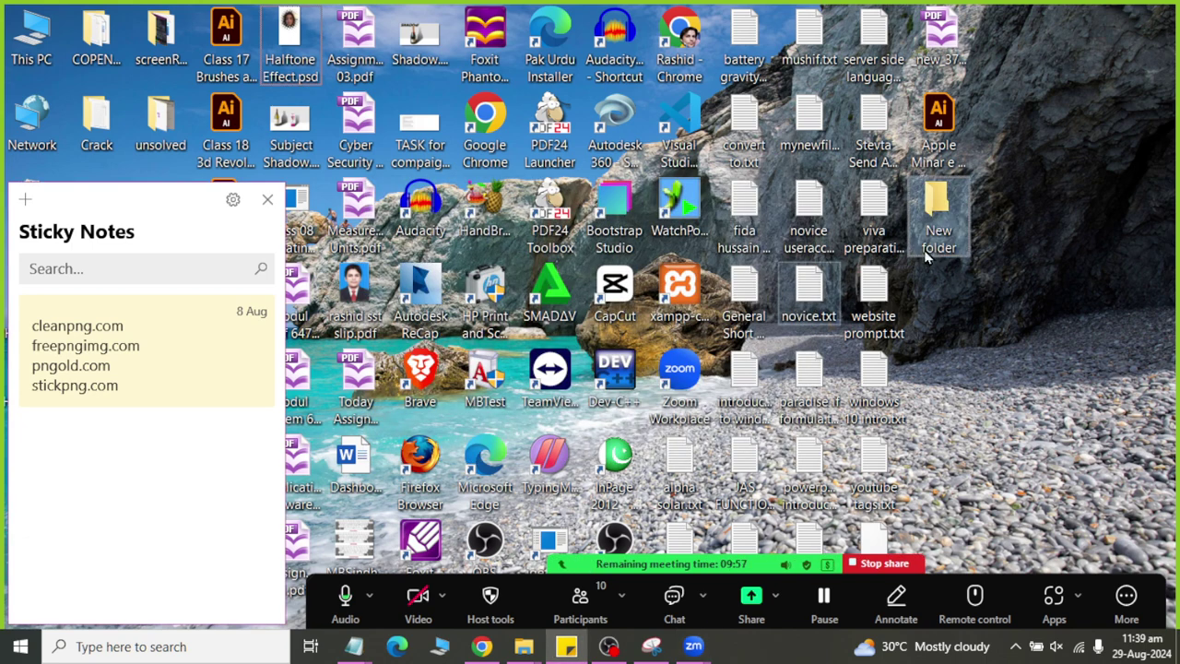
{"action": "left_click", "coordinate": [925, 588]}
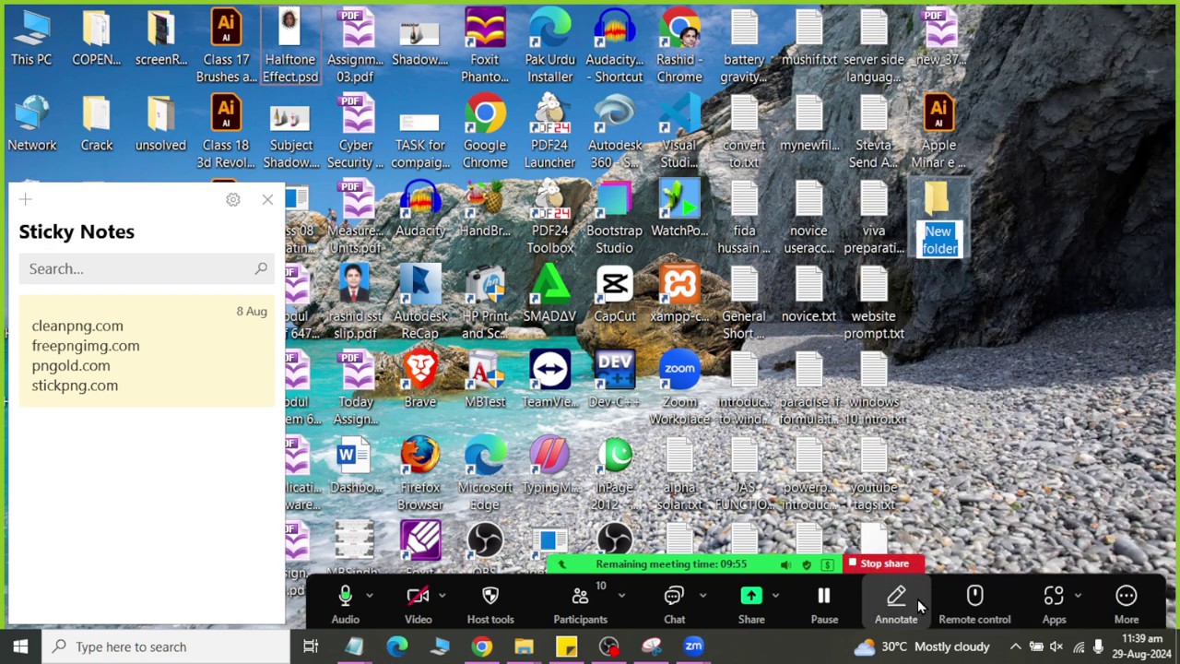
{"action": "type", "text": "P"}
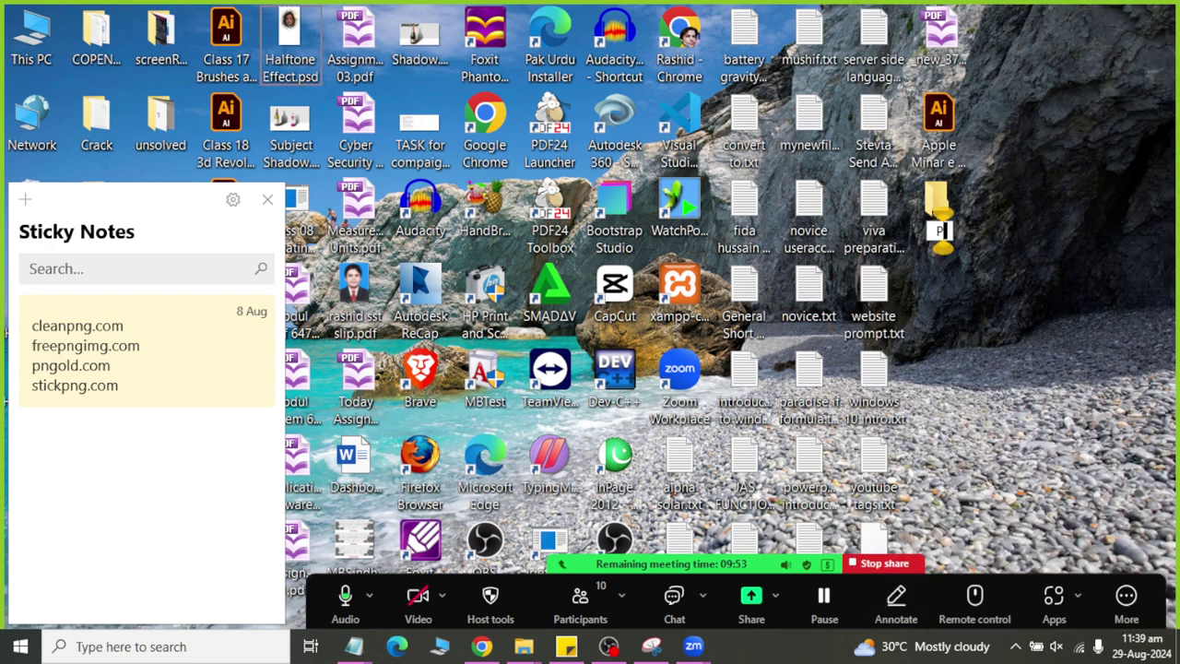
{"action": "type", "text": "akistan"}
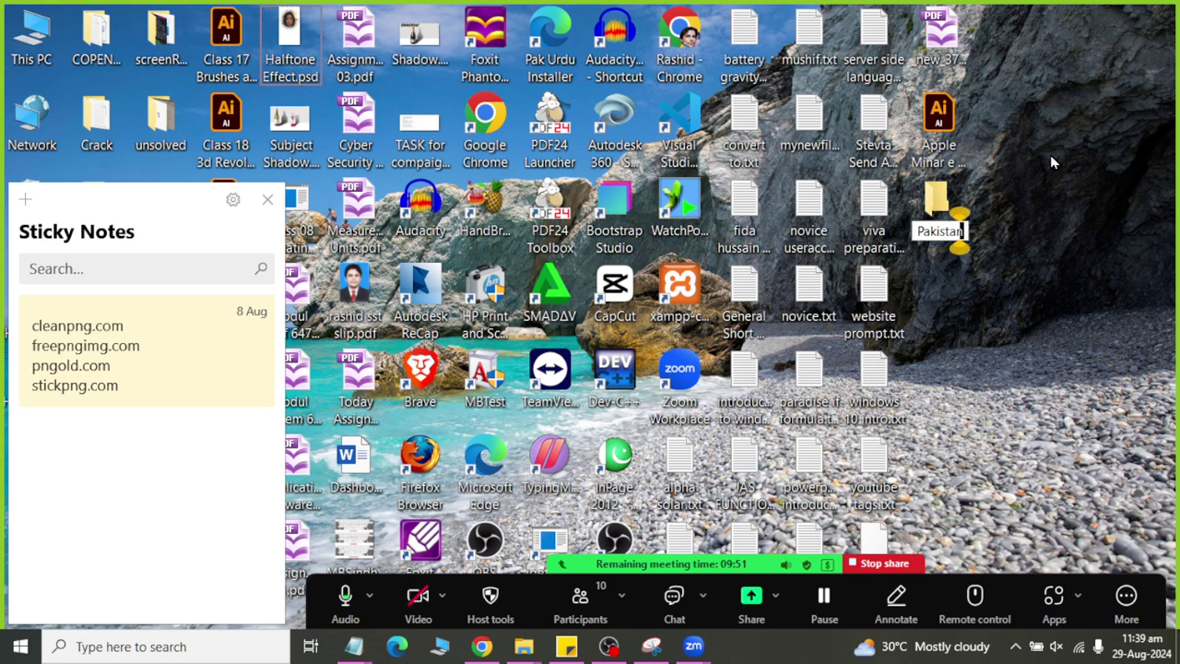
{"action": "left_click", "coordinate": [993, 319]}
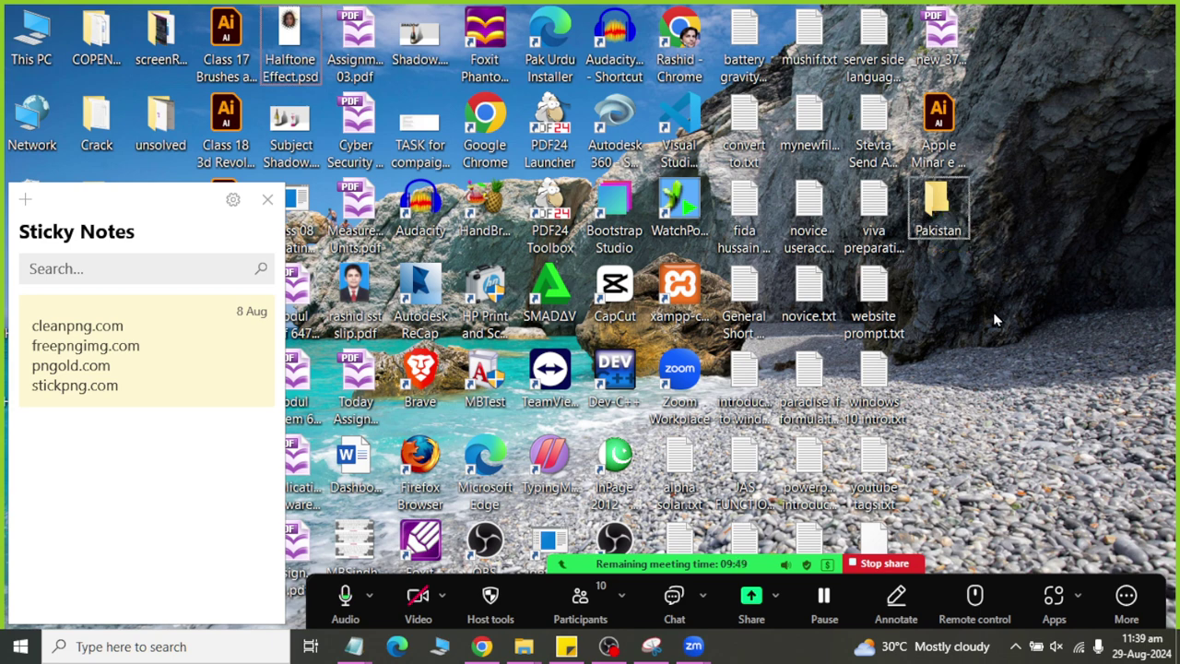
- Create another new folder on the desktop and name it America
{"action": "right_click", "coordinate": [993, 312]}
{"action": "mouse_move", "coordinate": [980, 577]}
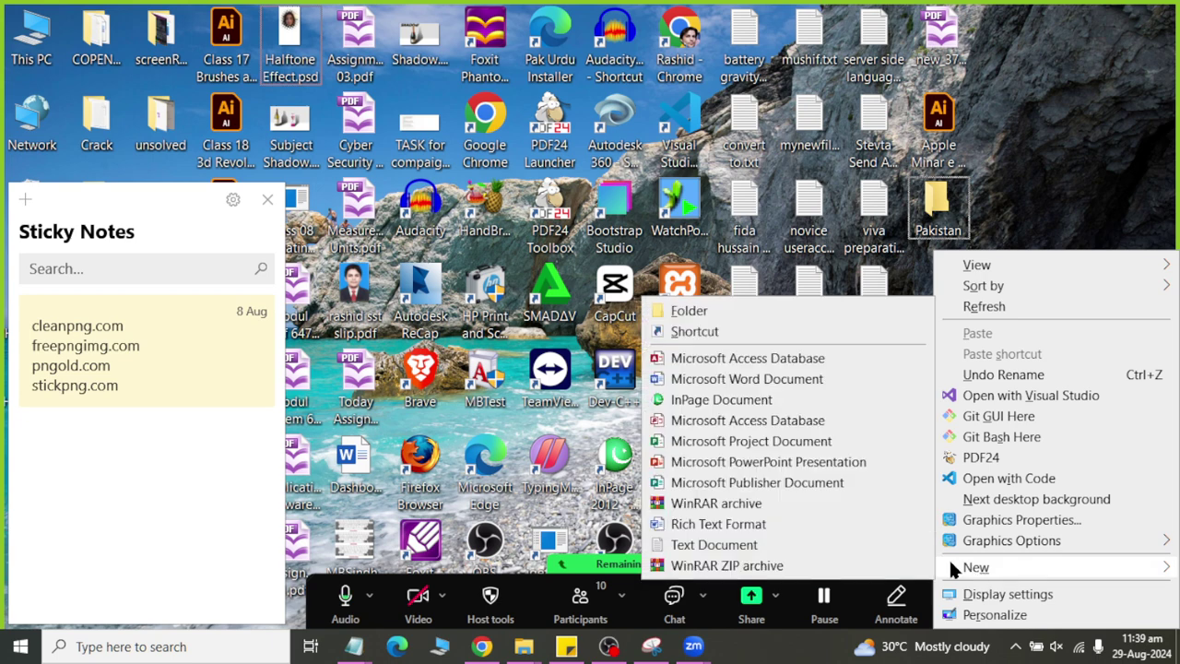
{"action": "left_click", "coordinate": [705, 315]}
{"action": "type", "text": "Ameria"}
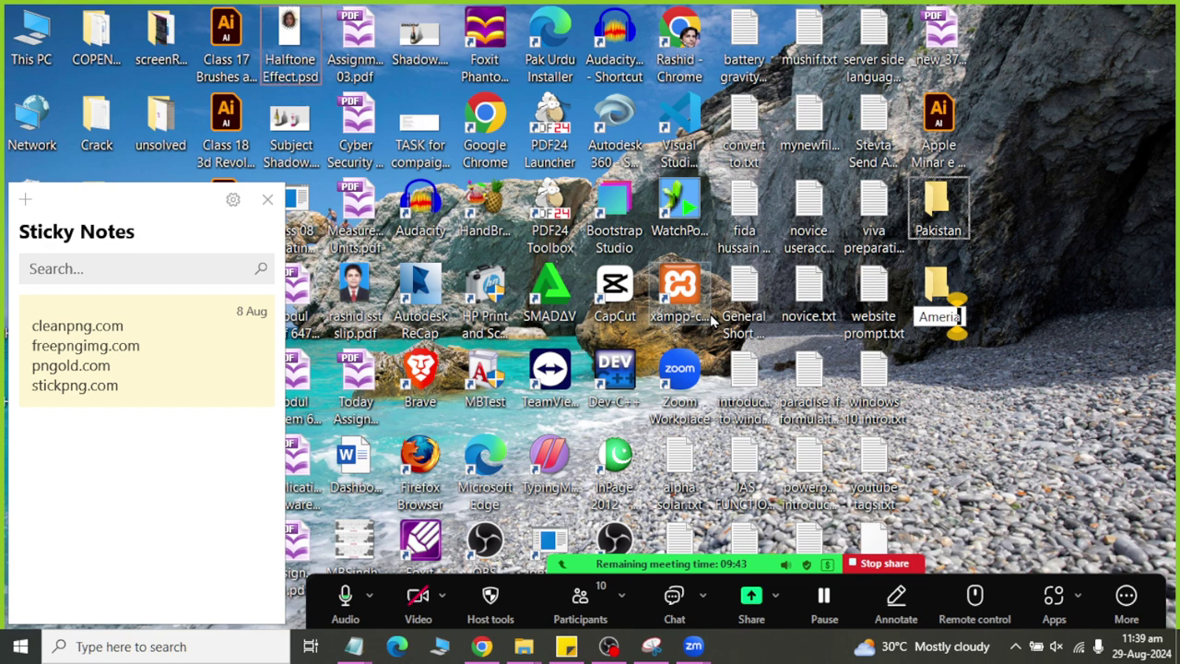
{"action": "key", "text": "BackSpace"}
{"action": "type", "text": "ca"}
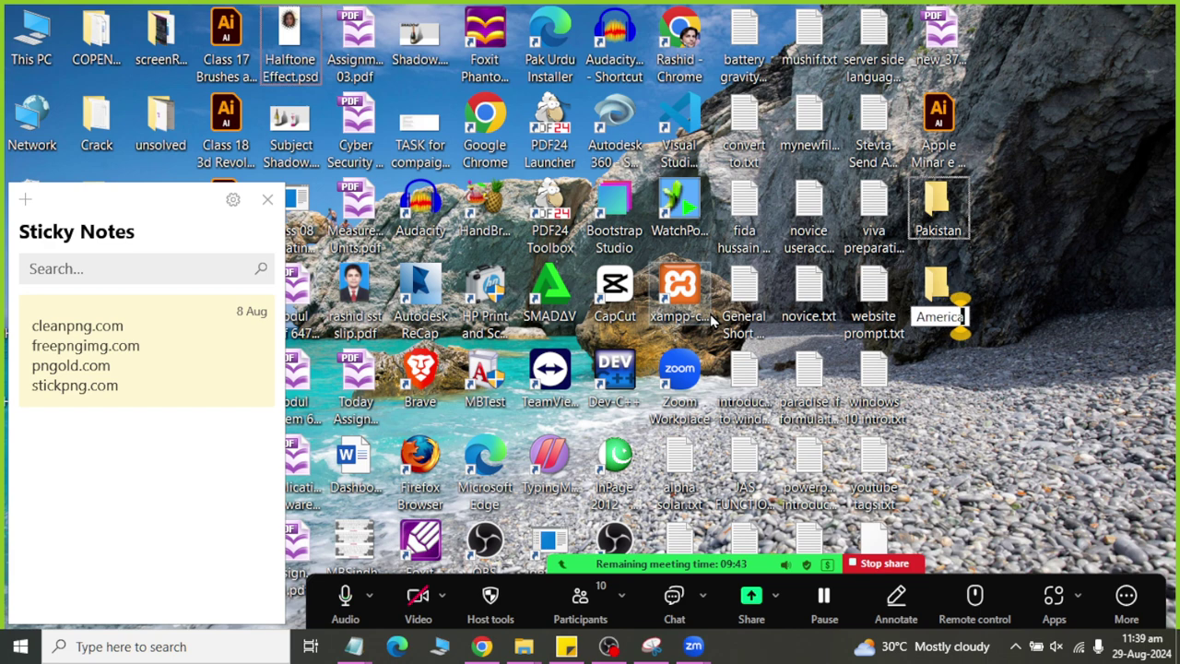
{"action": "key", "text": "Return"}
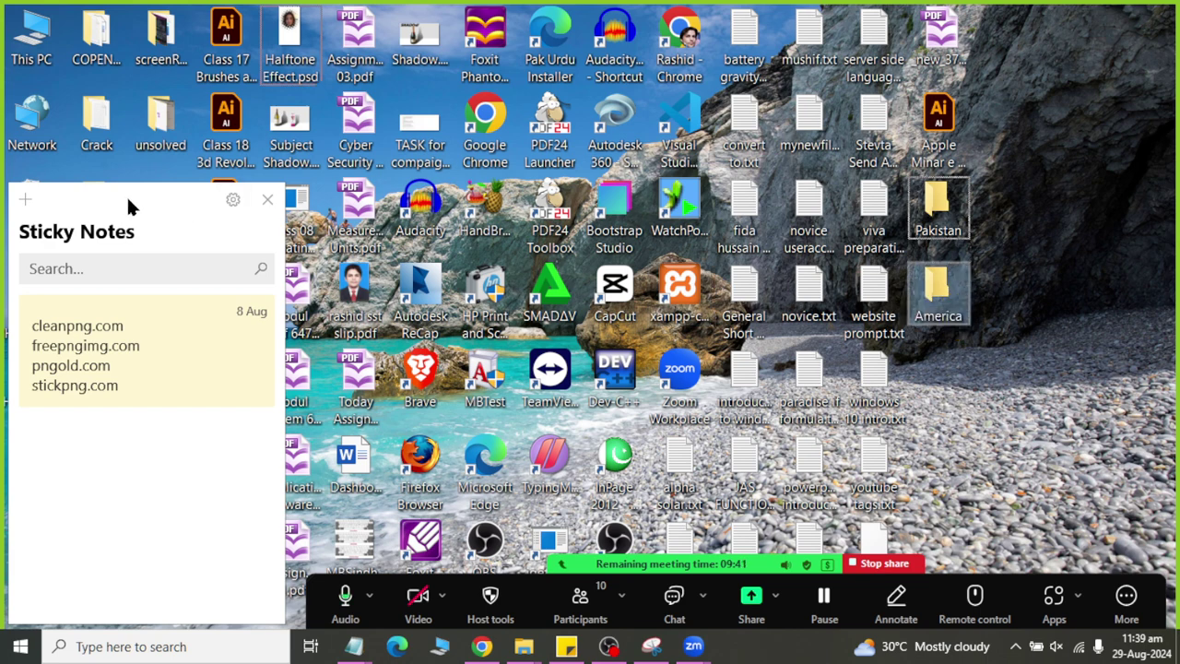
- Move the Sticky Notes window towards the middle of the desktop and open the Documents folder in File Explorer
{"action": "left_click_drag", "start_coordinate": [126, 198], "coordinate": [604, 111]}
{"action": "left_click", "coordinate": [20, 646]}
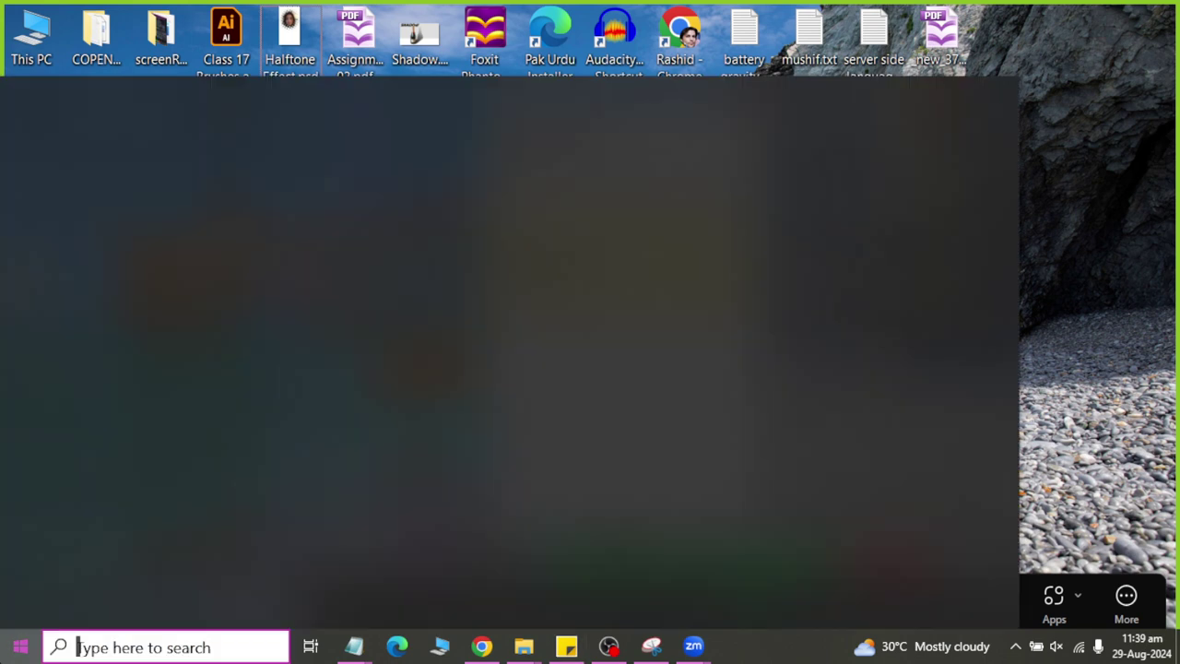
{"action": "mouse_move", "coordinate": [40, 241]}
{"action": "left_click", "coordinate": [146, 240]}
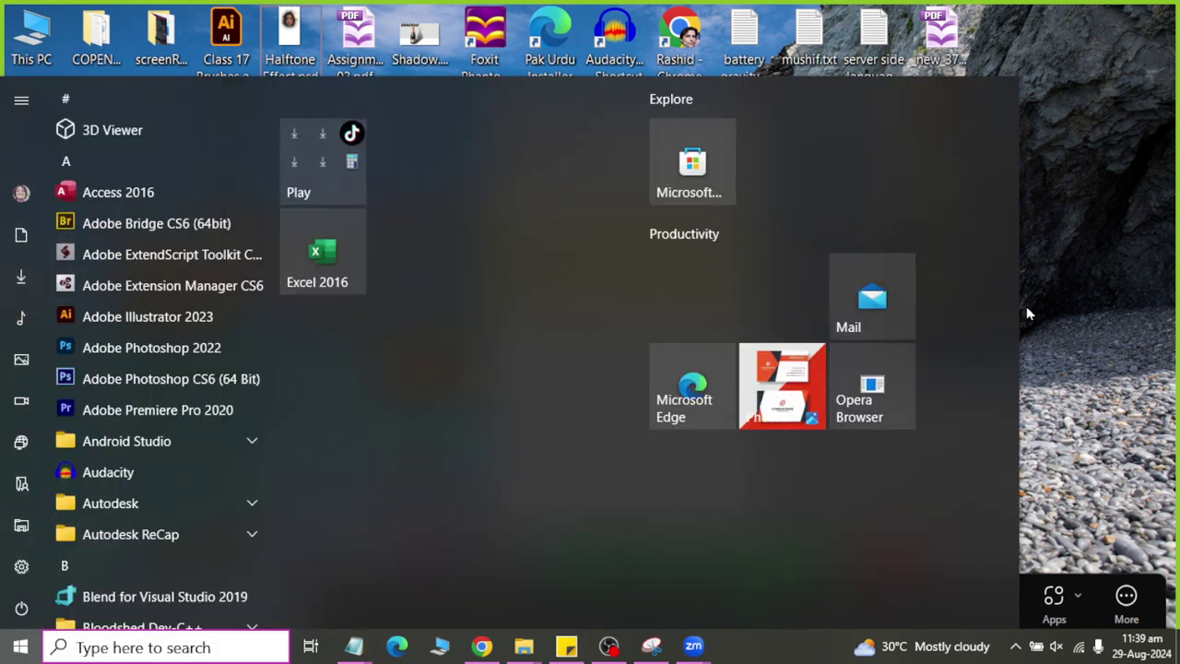
{"action": "double_click", "coordinate": [623, 57]}
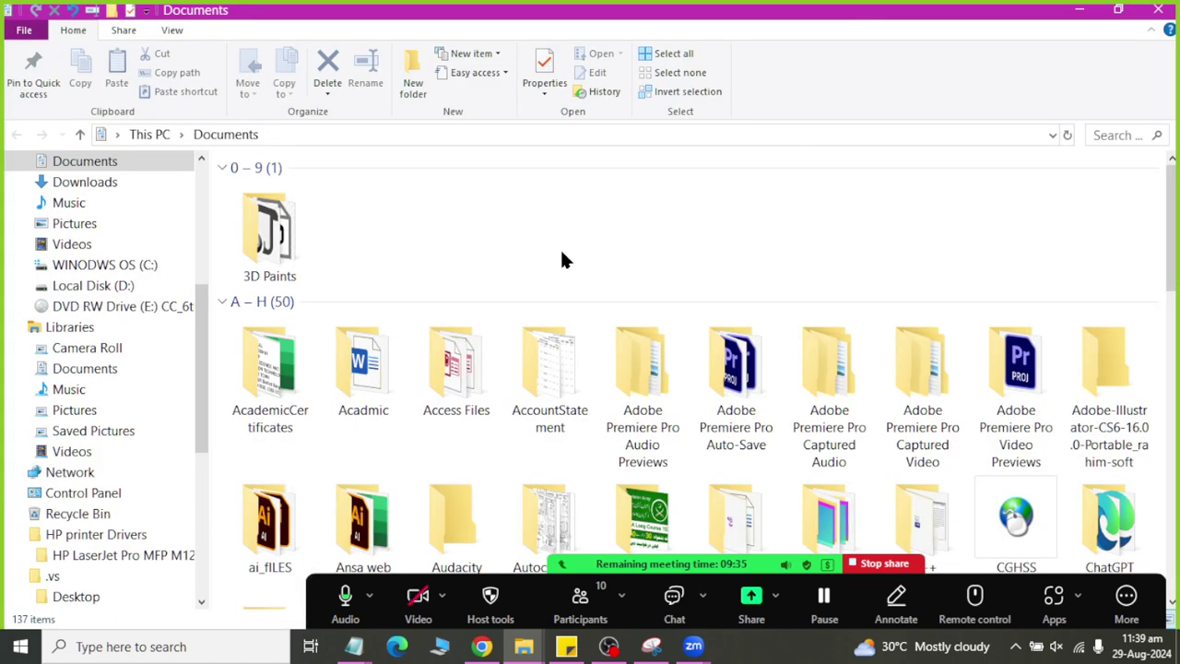
- Create a new folder named MyFiles in Documents and minimize the Documents window
{"action": "right_click", "coordinate": [559, 251]}
{"action": "mouse_move", "coordinate": [599, 581]}
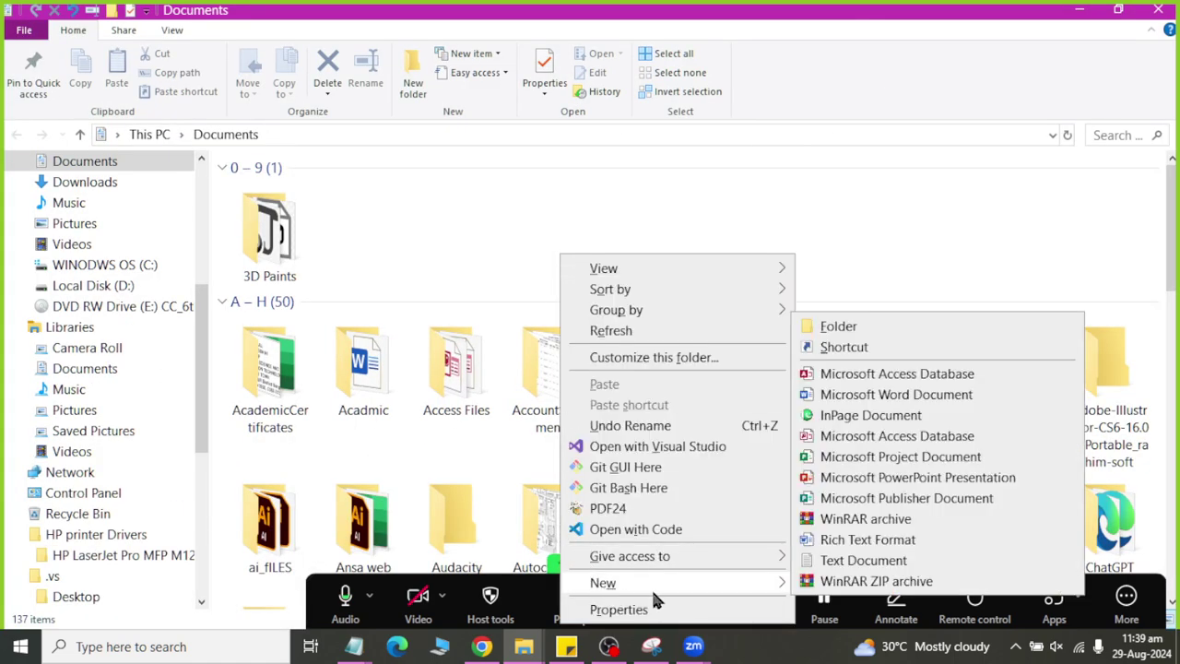
{"action": "left_click", "coordinate": [905, 318]}
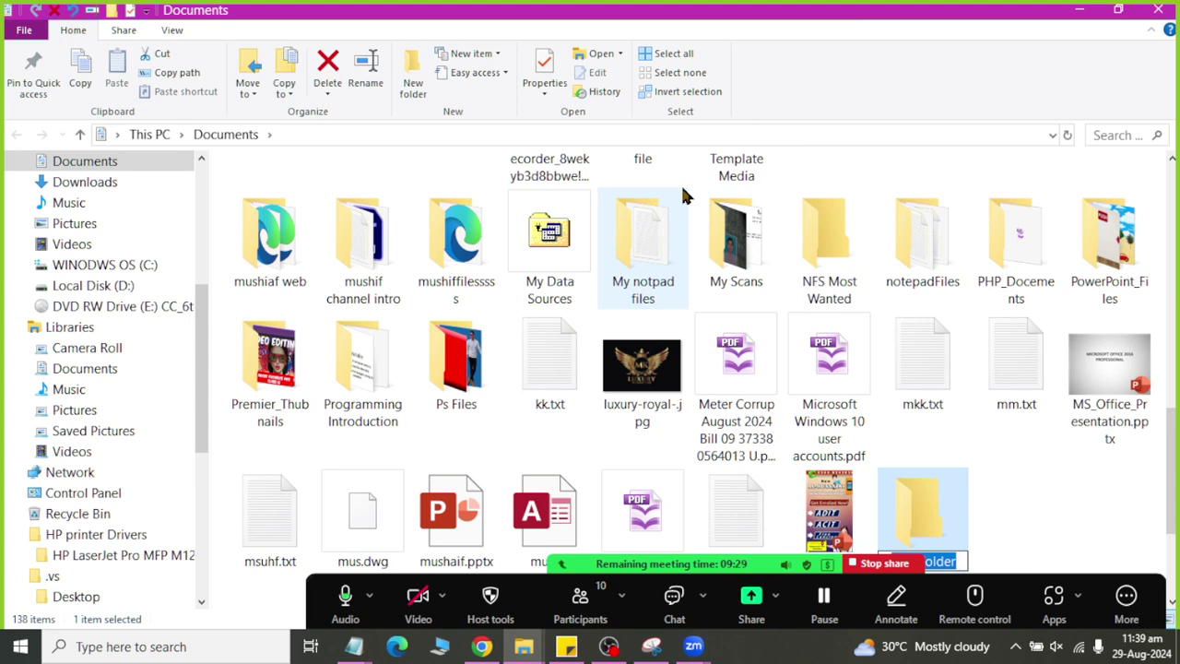
{"action": "key", "text": "BackSpace"}
{"action": "type", "text": "MyFiles"}
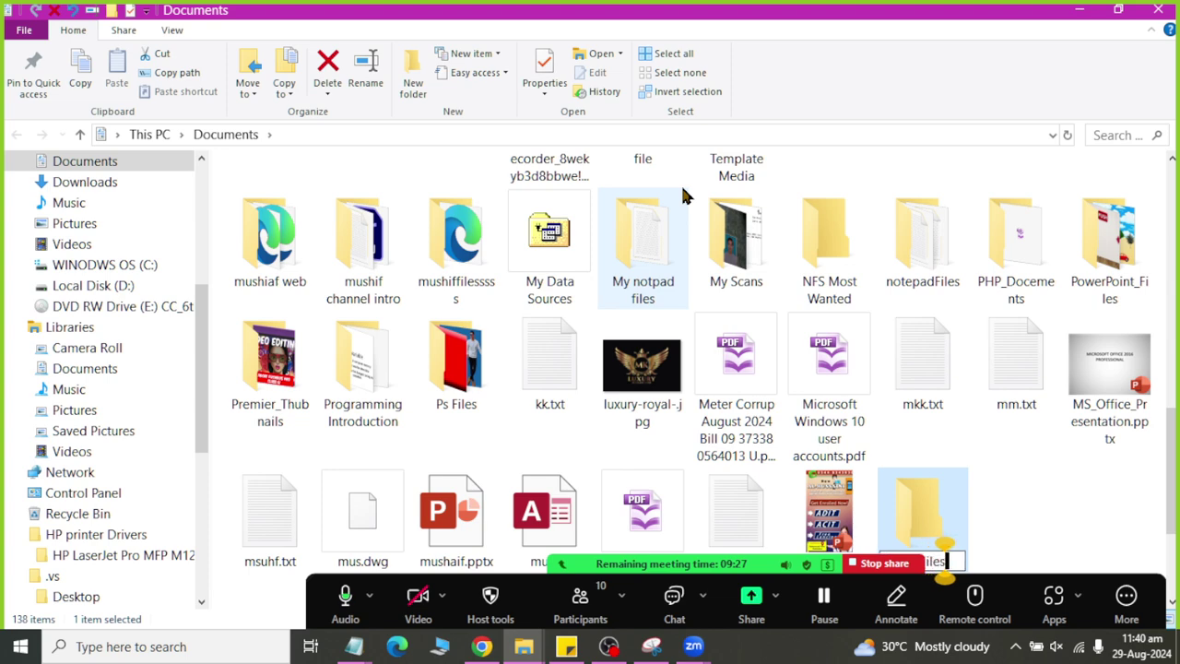
{"action": "left_click", "coordinate": [1004, 516]}
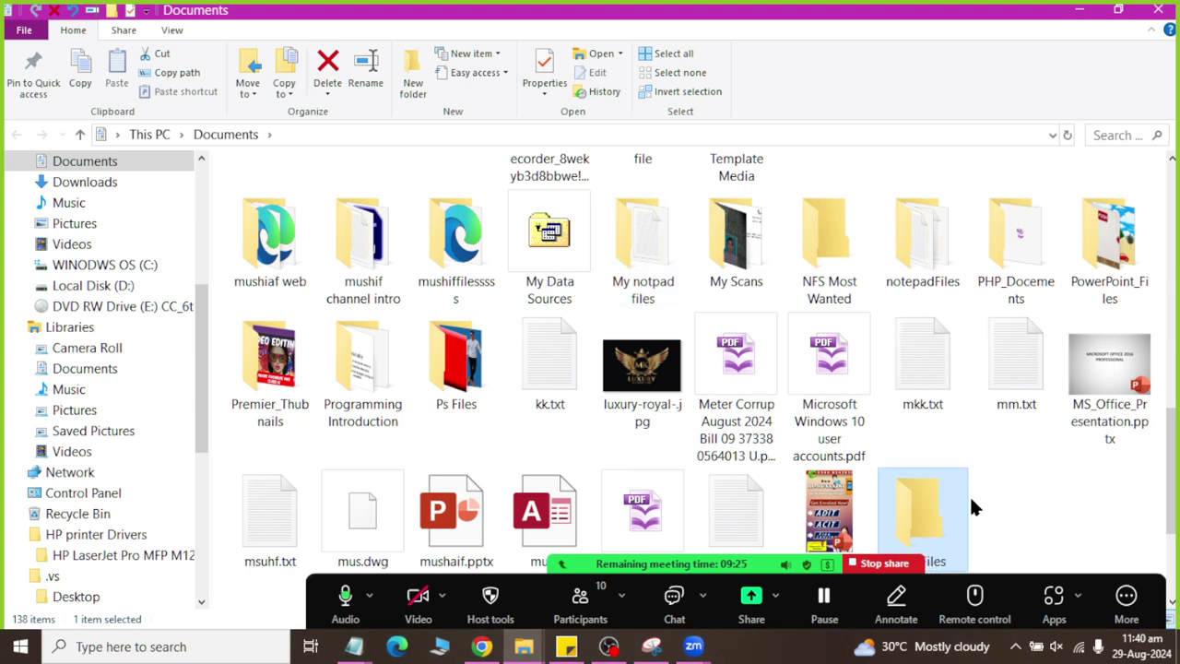
{"action": "left_click", "coordinate": [1118, 10]}
{"action": "left_click", "coordinate": [968, 57]}
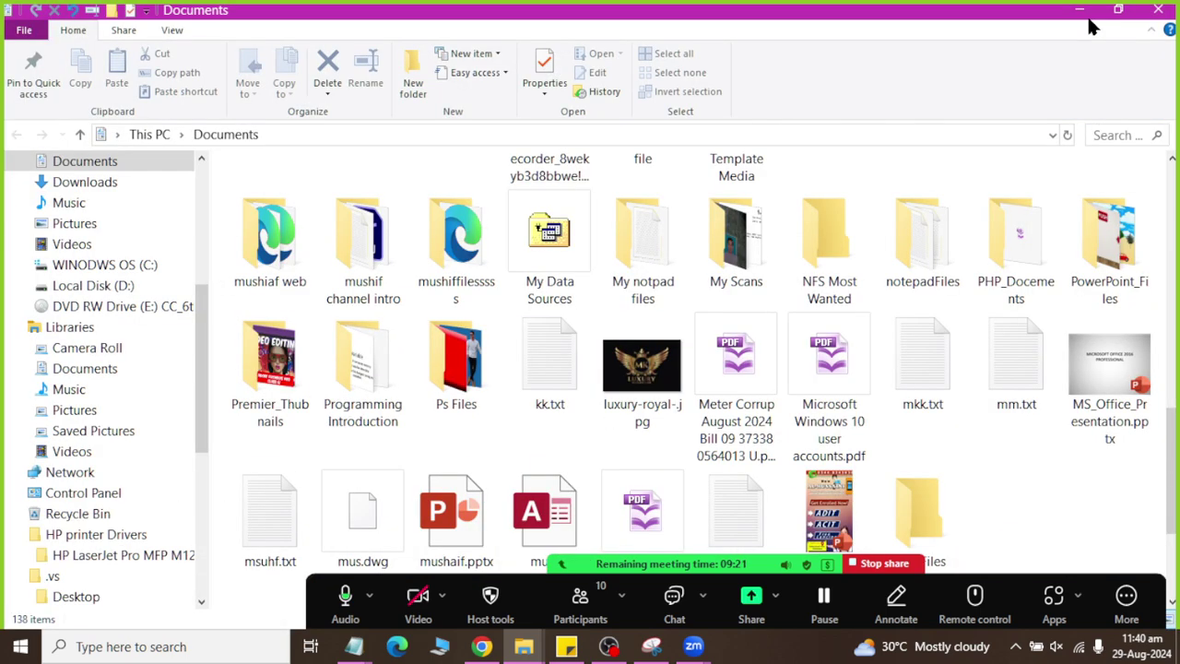
{"action": "left_click", "coordinate": [1080, 11]}
{"action": "mouse_move", "coordinate": [524, 647]}
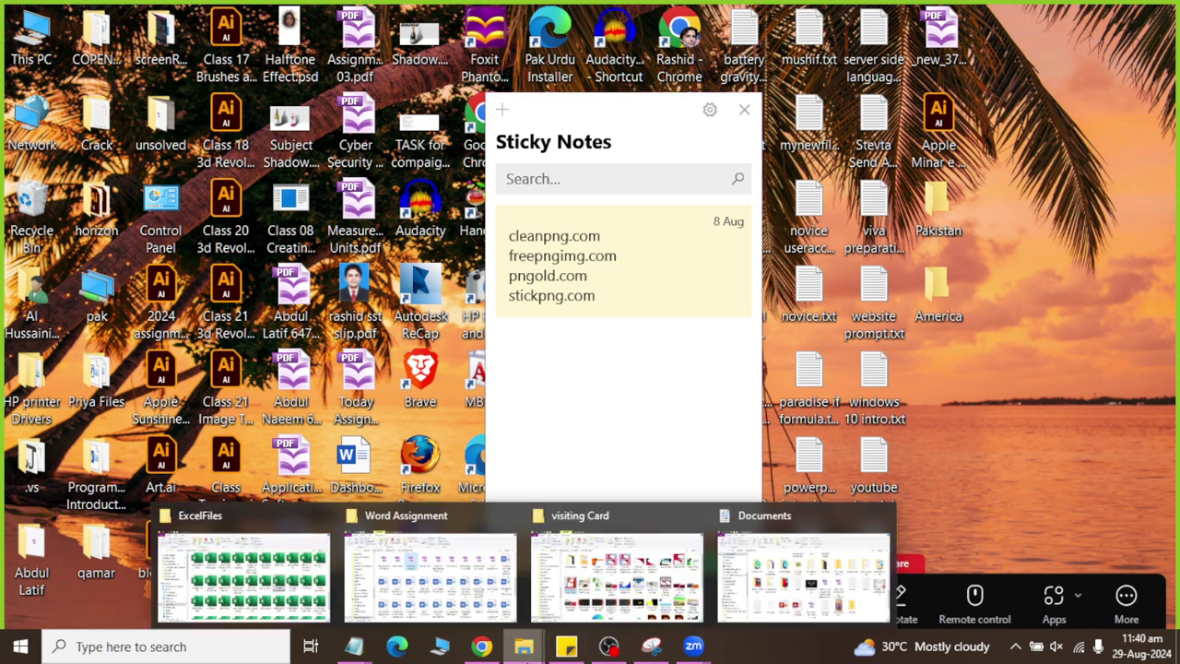
{"action": "left_click", "coordinate": [627, 567]}
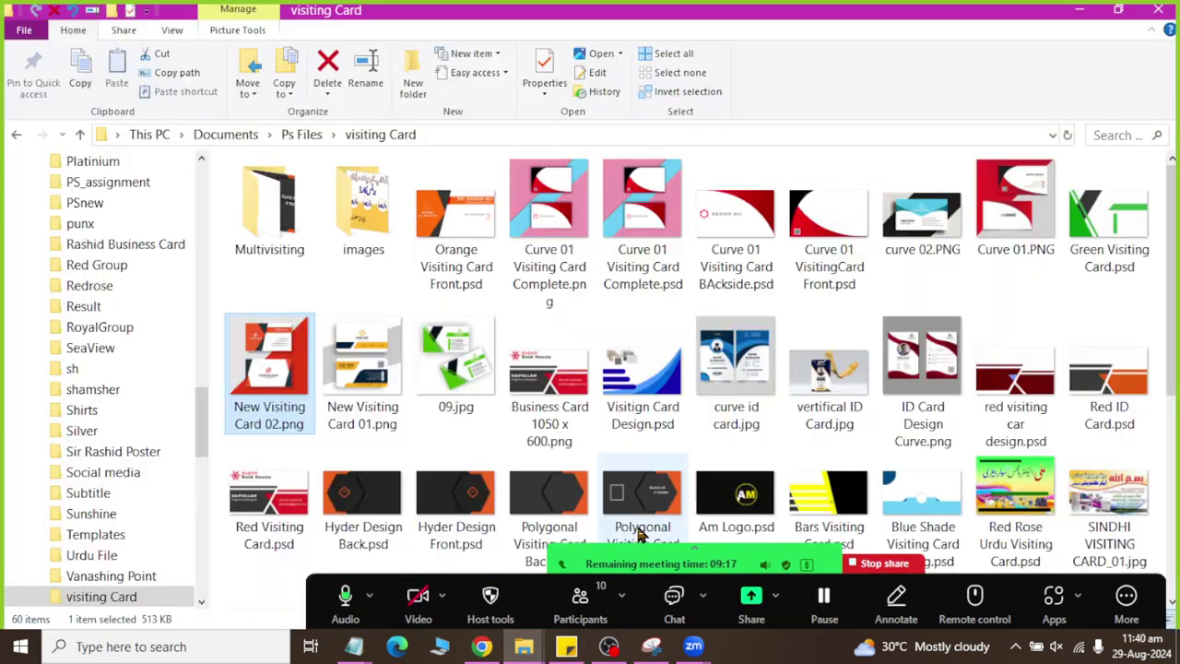
{"action": "left_click", "coordinate": [1074, 13]}
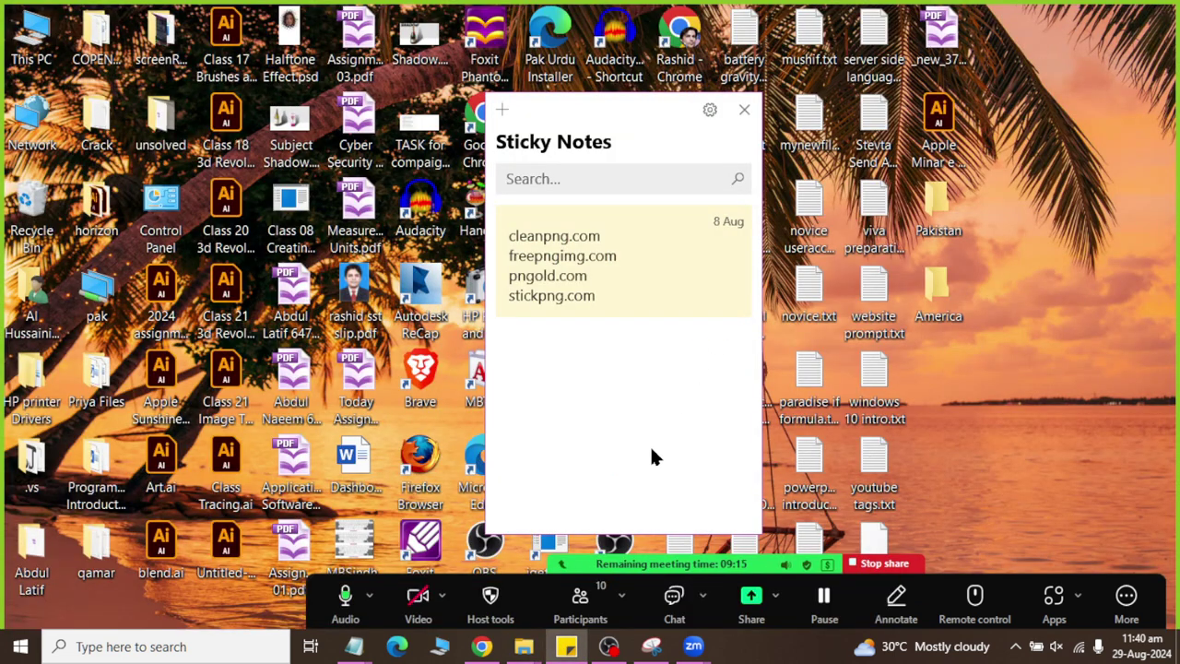
- Rename the Pakistan folder on the desktop to Asia
{"action": "right_click", "coordinate": [941, 217]}
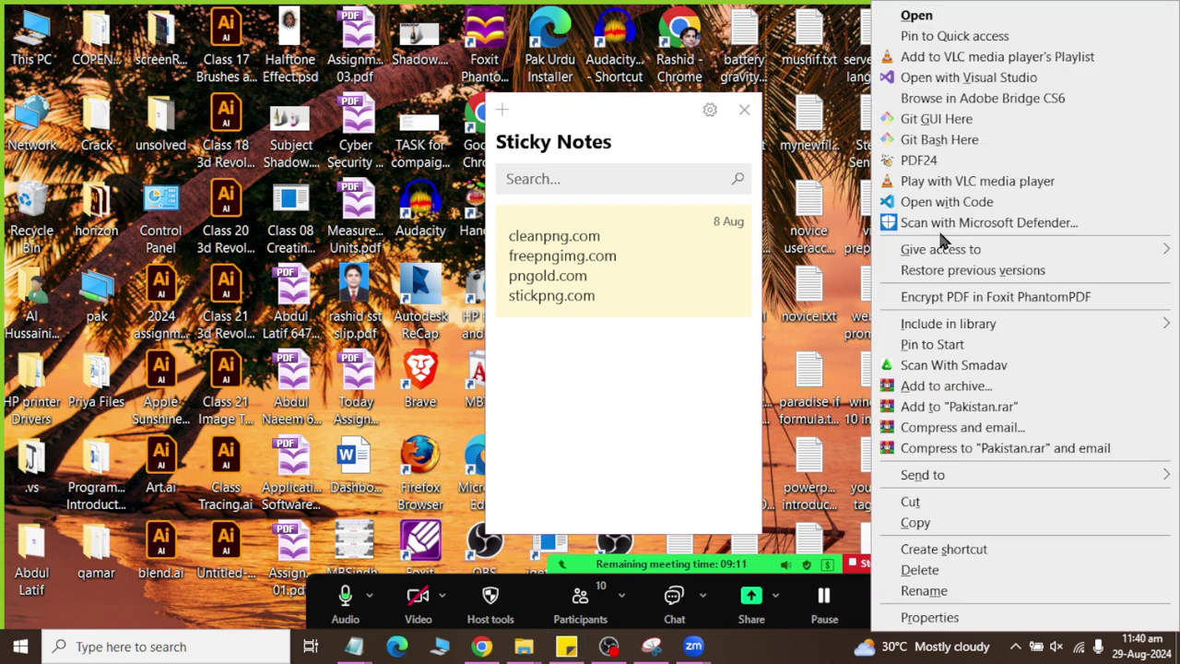
{"action": "left_click", "coordinate": [956, 591]}
{"action": "type", "text": "Asia"}
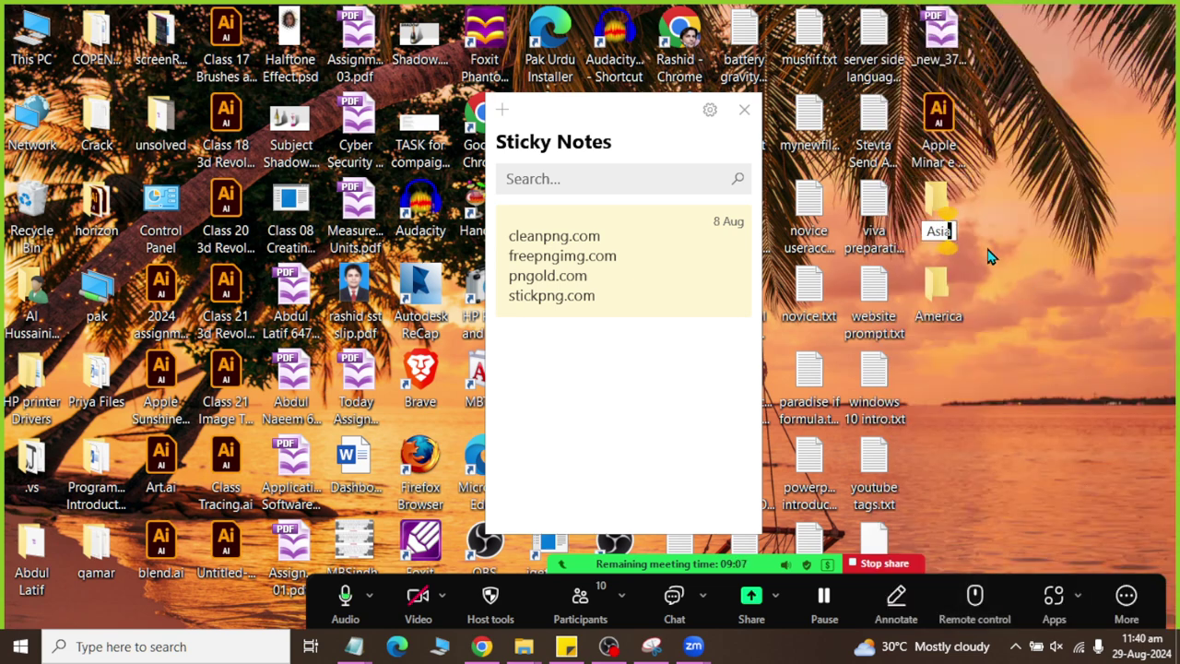
{"action": "key", "text": "Return"}
- Cut the America folder from the desktop and paste it inside the Asia folder
{"action": "left_click", "coordinate": [950, 316]}
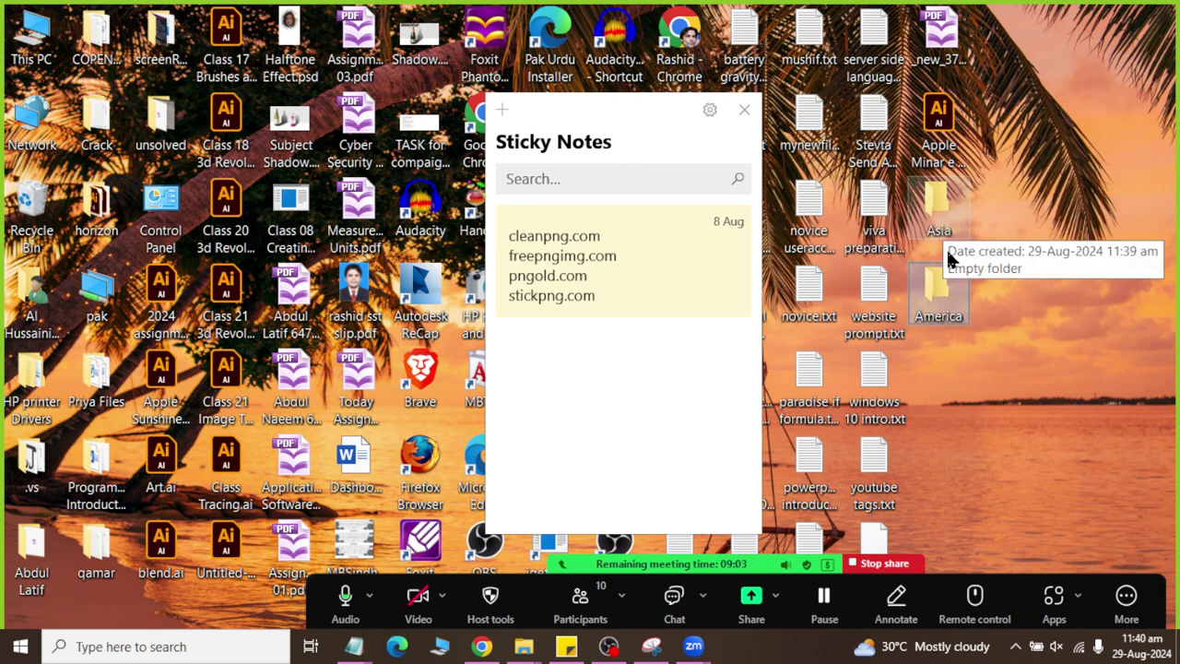
{"action": "right_click", "coordinate": [952, 318]}
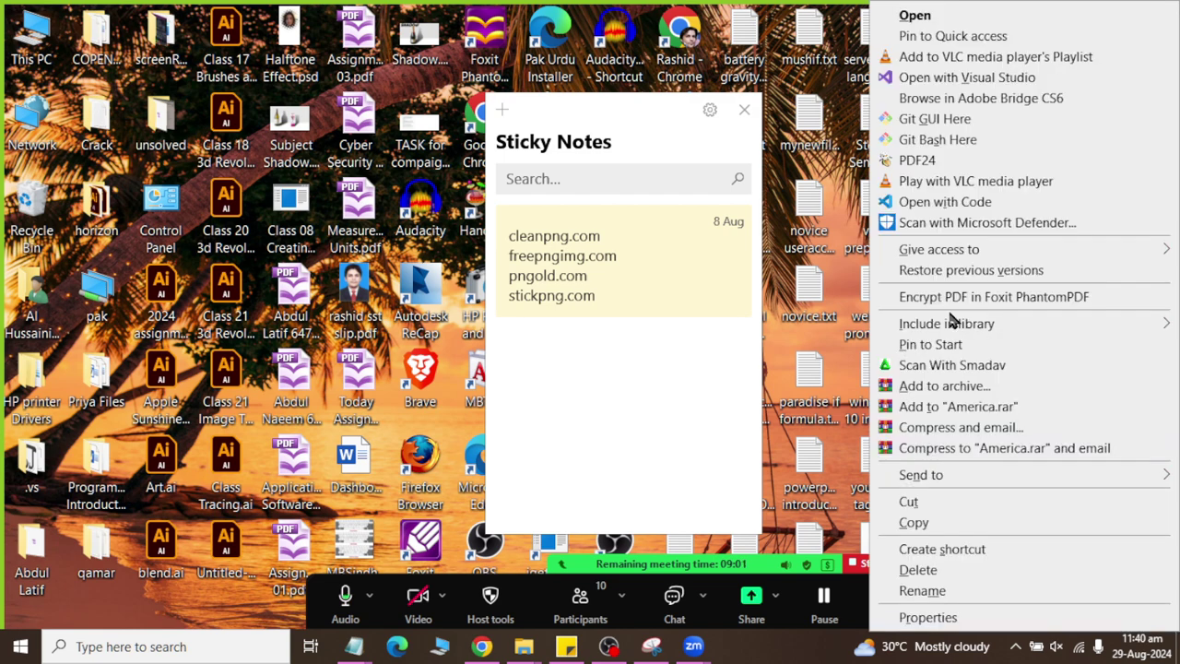
{"action": "left_click", "coordinate": [950, 503]}
{"action": "double_click", "coordinate": [947, 231]}
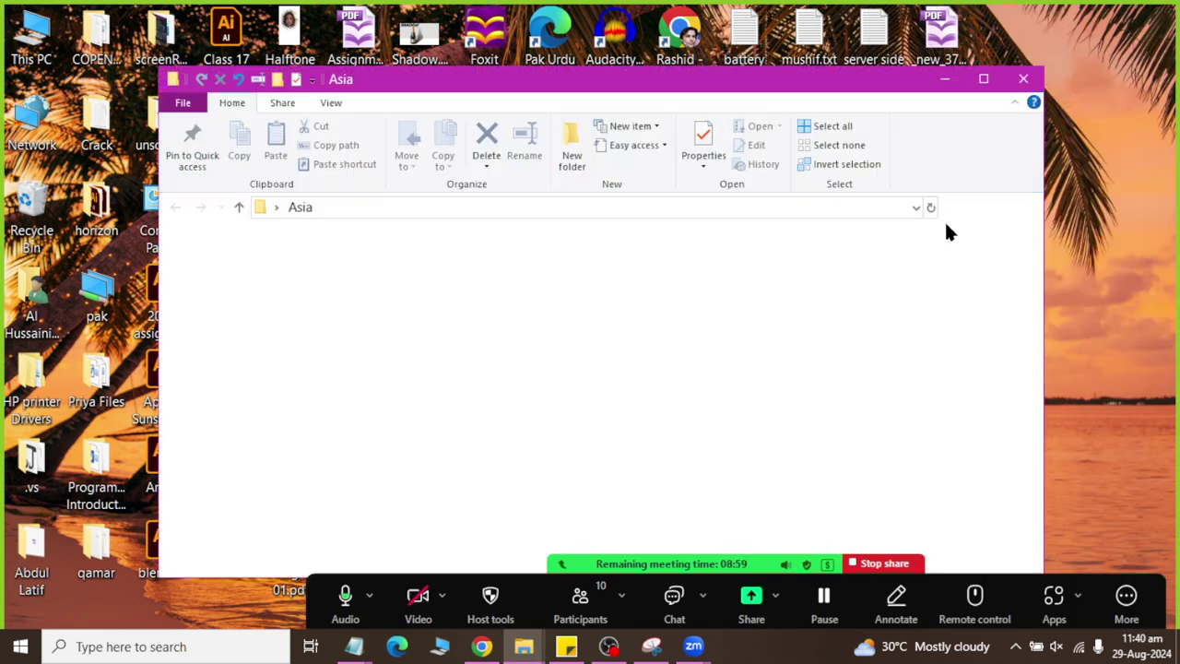
{"action": "right_click", "coordinate": [625, 363]}
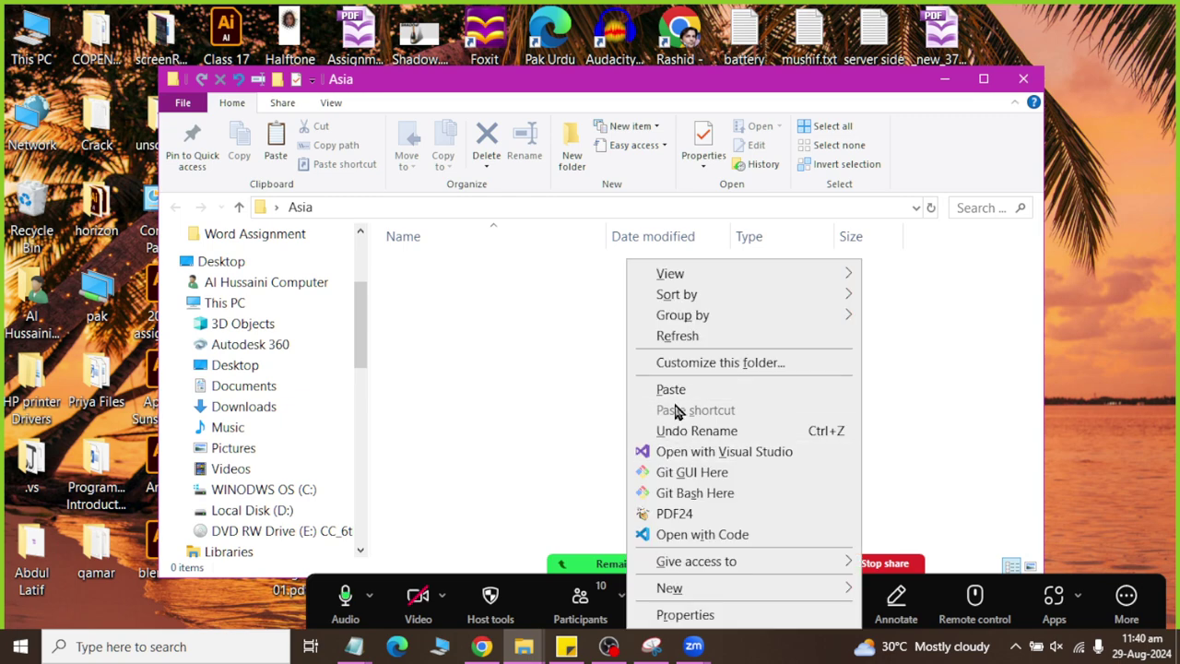
{"action": "left_click", "coordinate": [672, 389]}
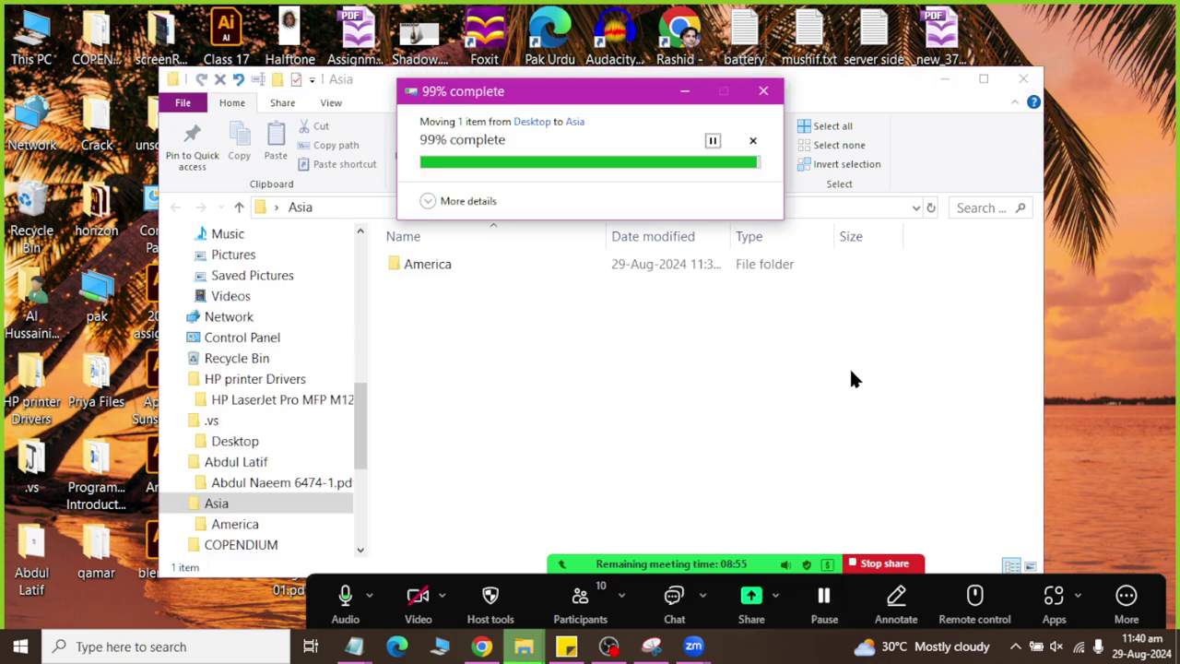
- Create a new folder named Saudi inside the Asia folder
{"action": "right_click", "coordinate": [525, 366]}
{"action": "mouse_move", "coordinate": [599, 590]}
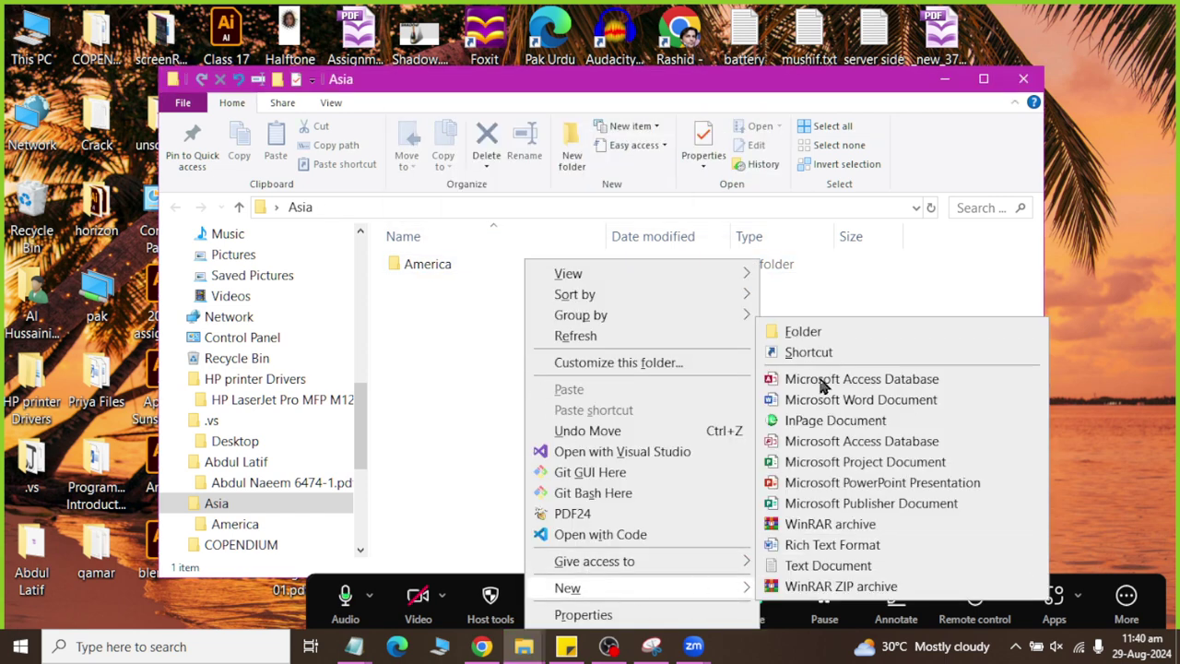
{"action": "left_click", "coordinate": [812, 334]}
{"action": "type", "text": "Saudi"}
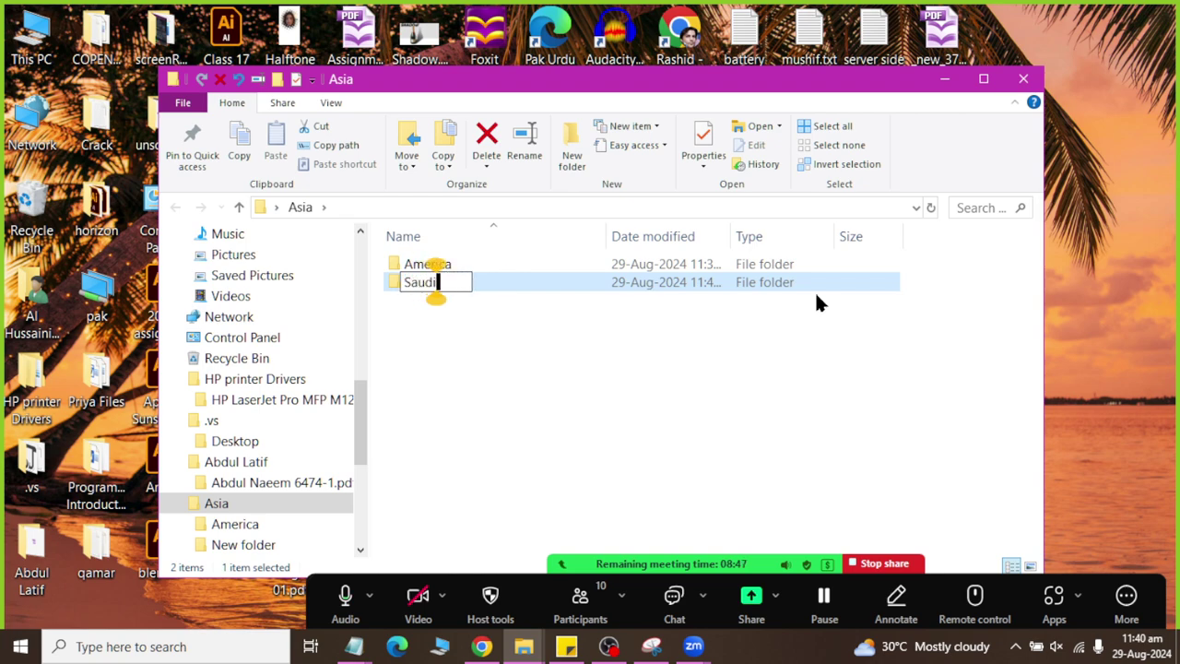
{"action": "key", "text": "Return"}
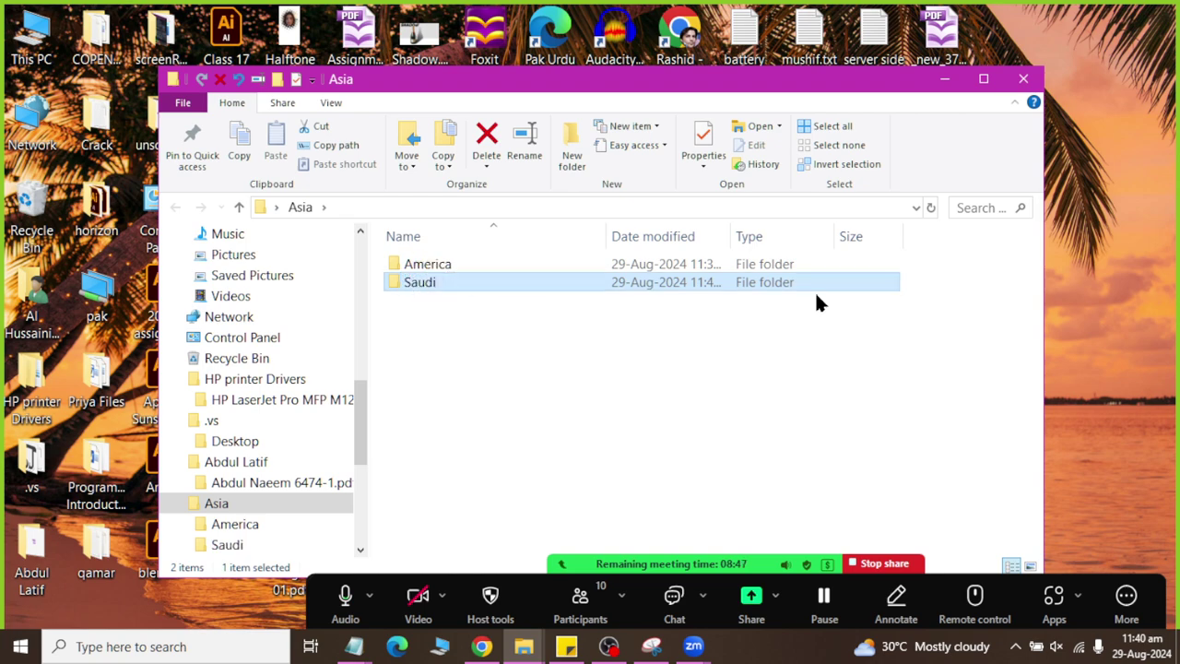
{"action": "left_click", "coordinate": [567, 422]}
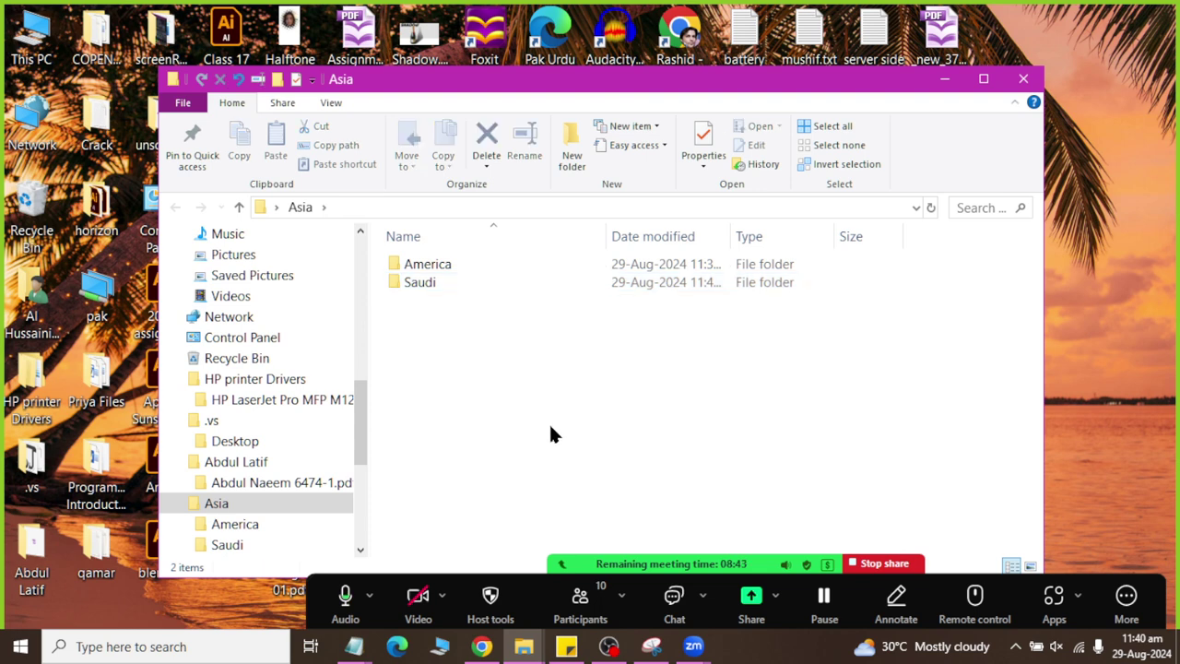
- Bring up the On-Screen Keyboard to view its keys, reposition its window and close it
{"action": "key", "text": "super+r"}
{"action": "left_click", "coordinate": [146, 596]}
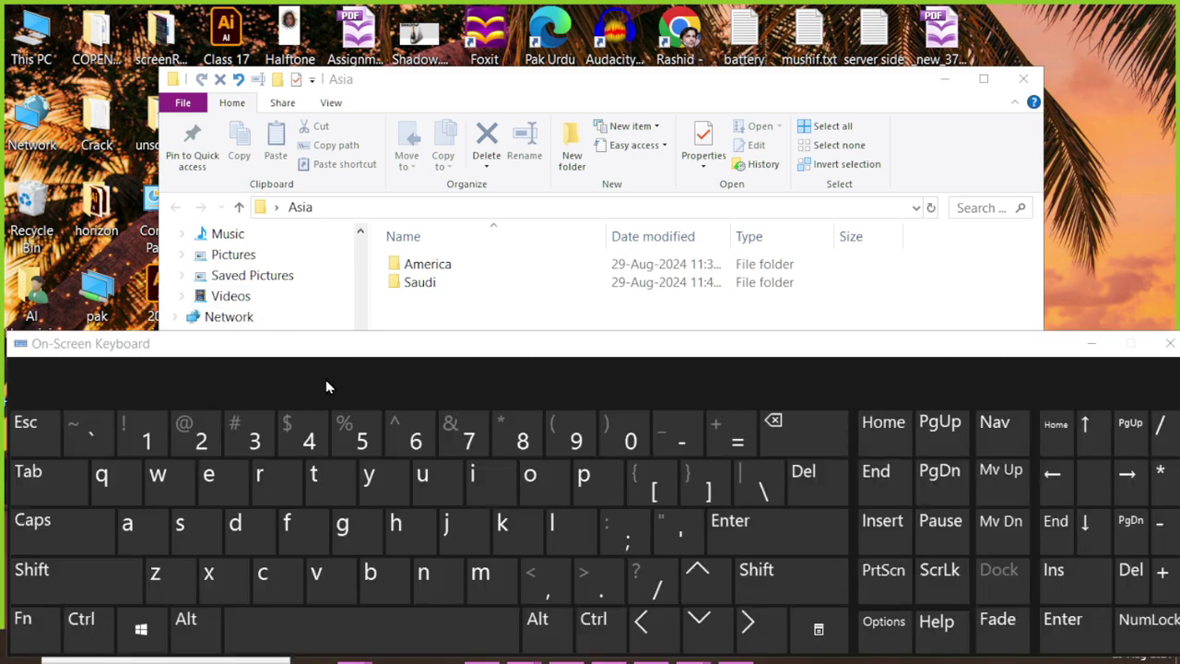
{"action": "mouse_move", "coordinate": [360, 349]}
{"action": "left_mouse_down"}
{"action": "mouse_move", "coordinate": [366, 328]}
{"action": "mouse_move", "coordinate": [352, 345]}
{"action": "left_mouse_up"}
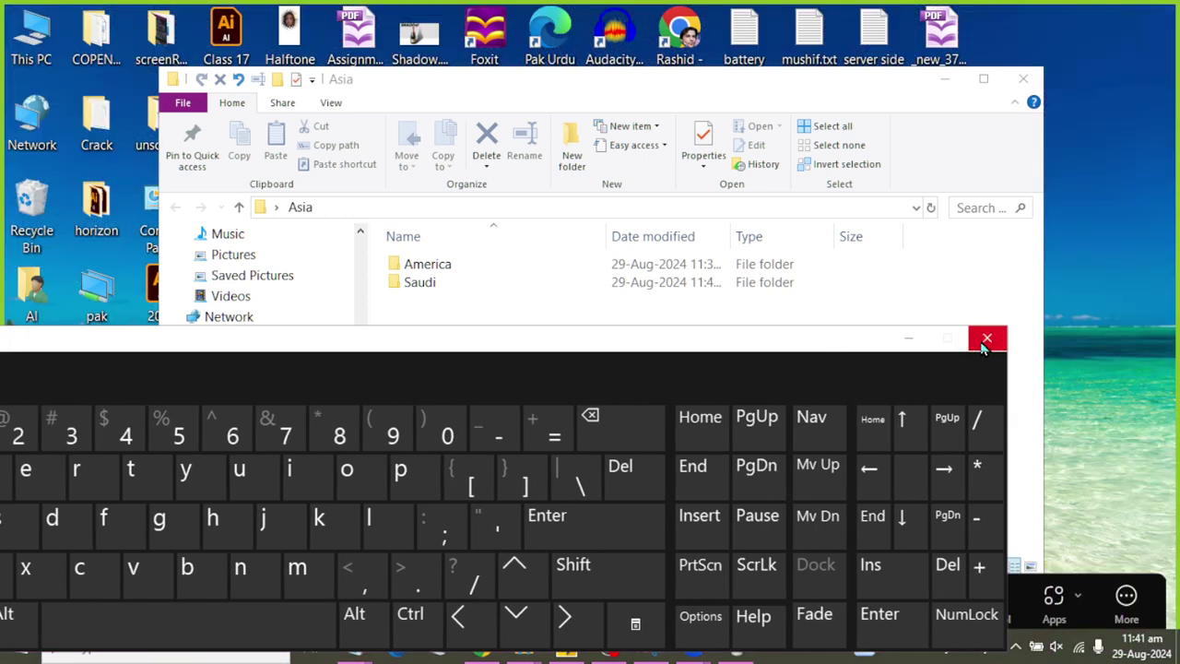
{"action": "left_click", "coordinate": [985, 337]}
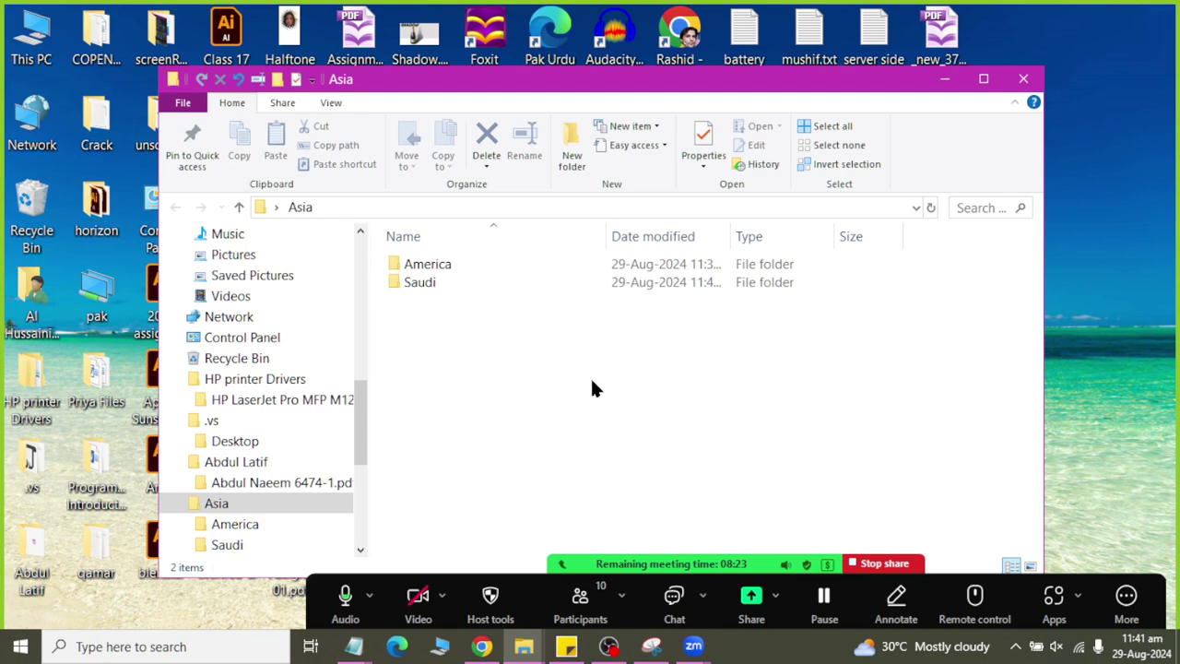
- Create another new folder named UAE inside the Asia folder and close the Asia window
{"action": "key", "text": "ctrl+shift+n"}
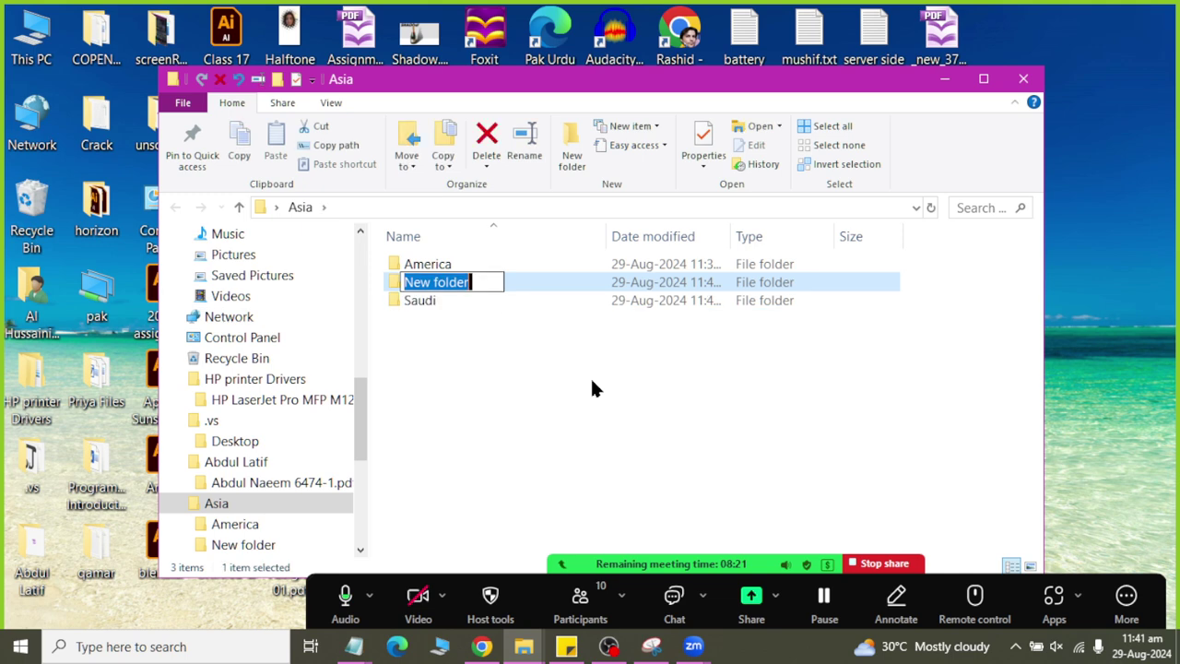
{"action": "type", "text": "U"}
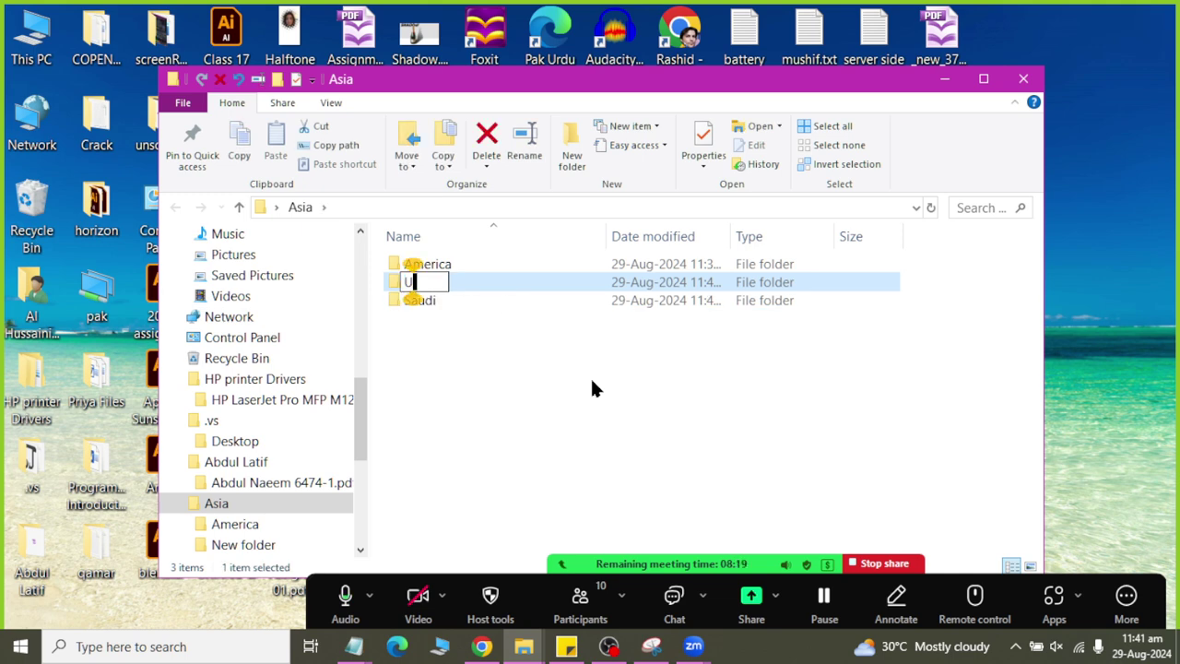
{"action": "type", "text": "AE"}
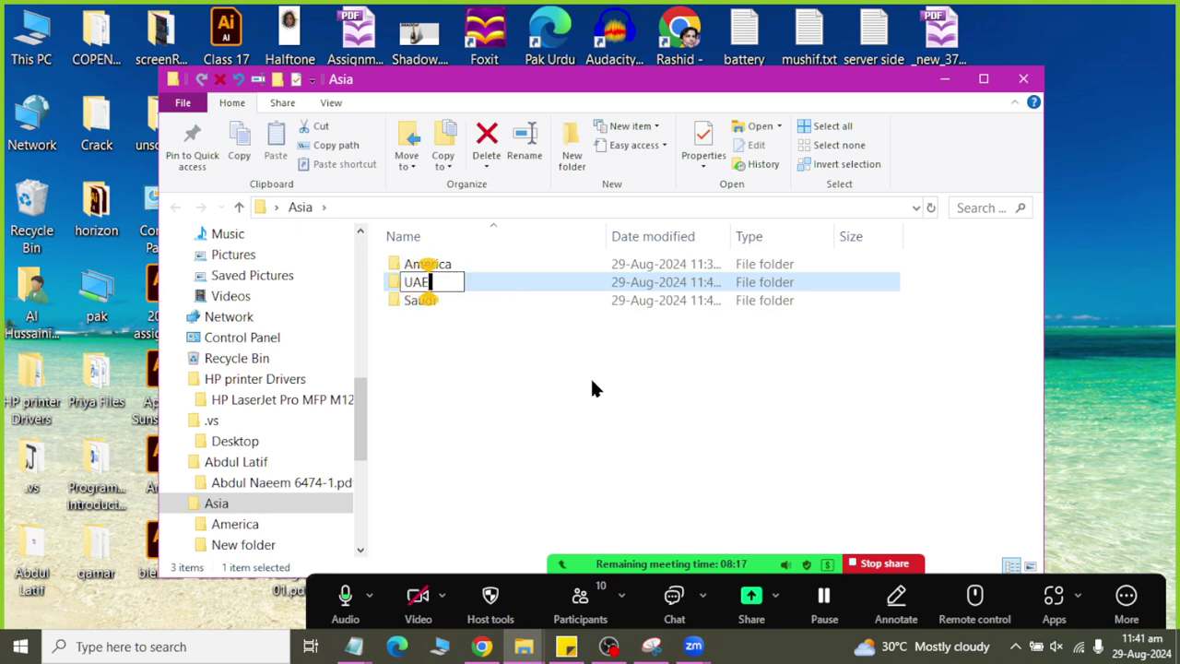
{"action": "key", "text": "Return"}
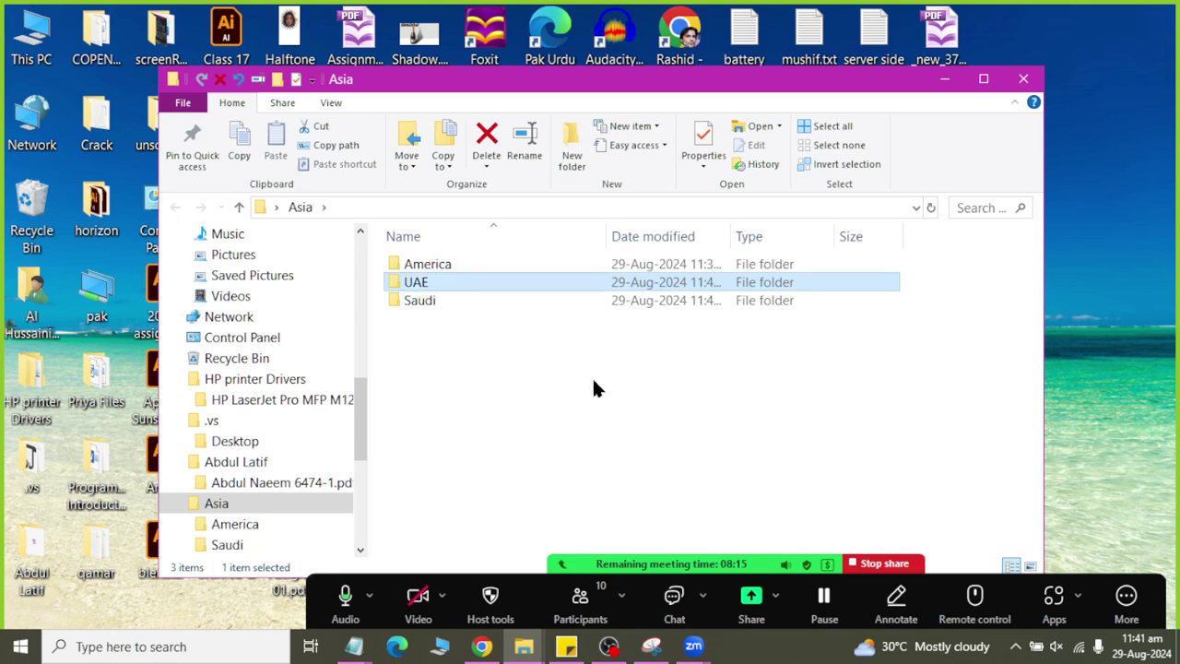
{"action": "left_click", "coordinate": [1018, 81]}
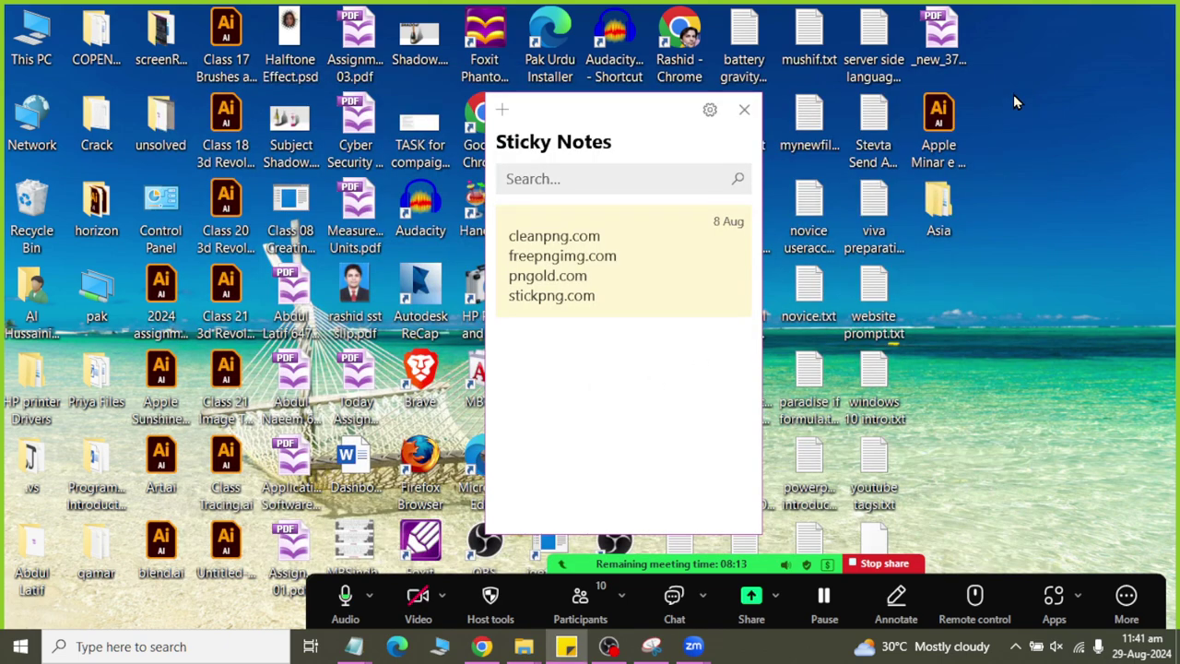
- Cut the Asia folder from the desktop and open the Documents folder in File Explorer
{"action": "right_click", "coordinate": [939, 231]}
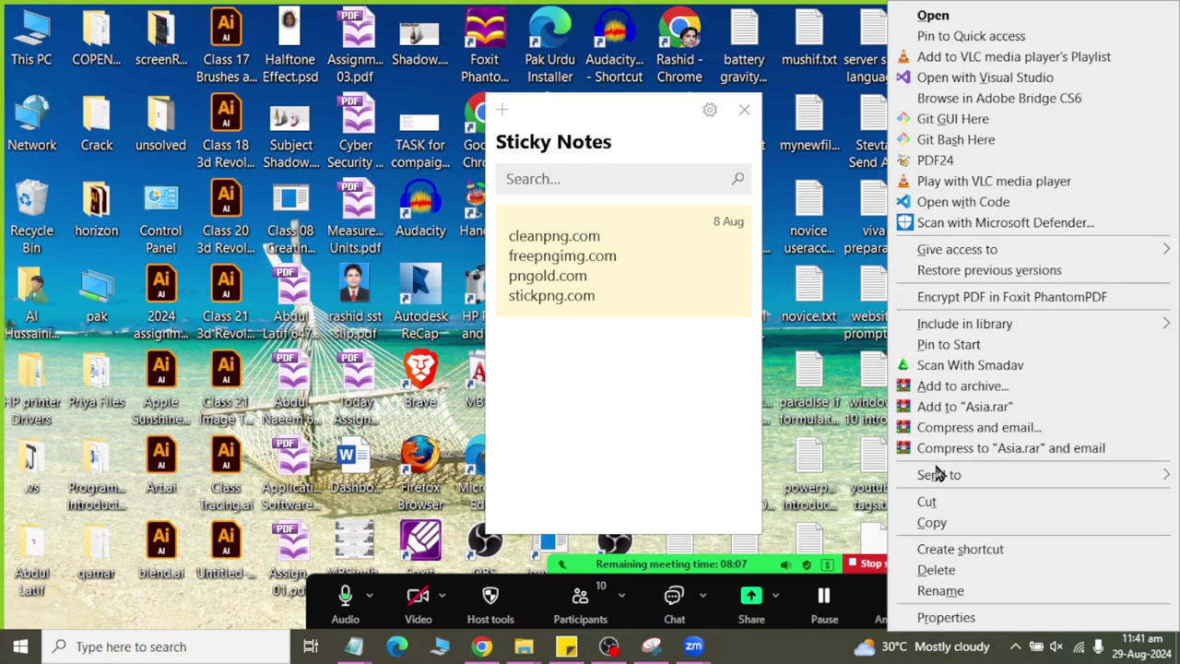
{"action": "left_click", "coordinate": [925, 503]}
{"action": "left_click", "coordinate": [11, 646]}
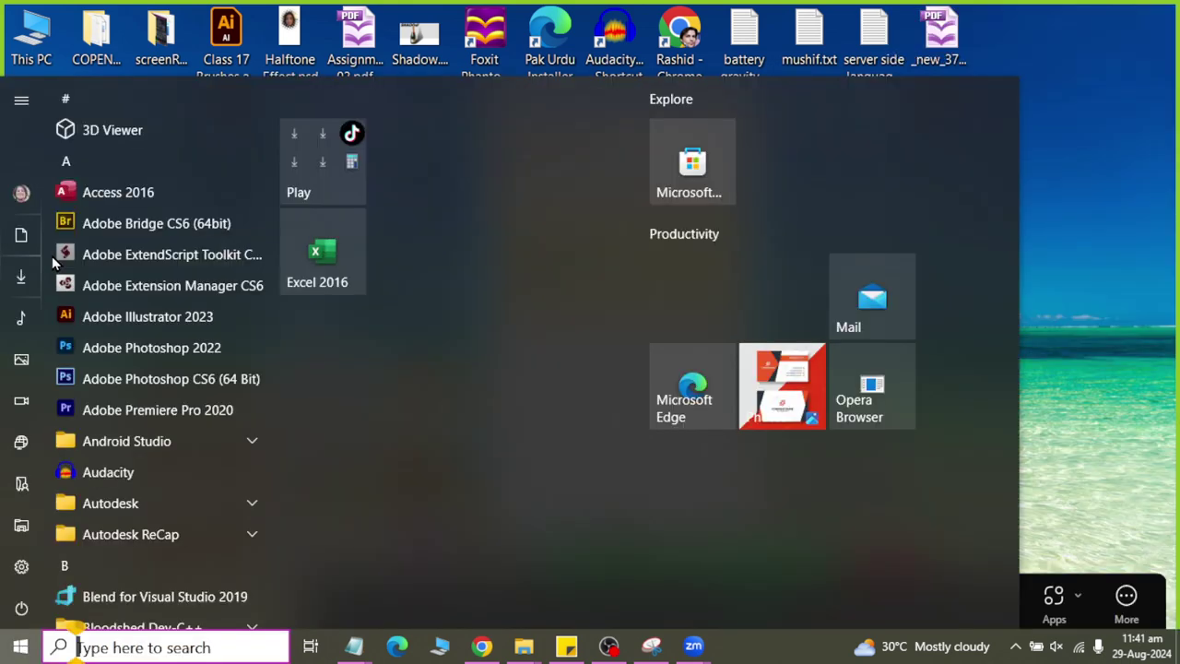
{"action": "key", "text": "super+e"}
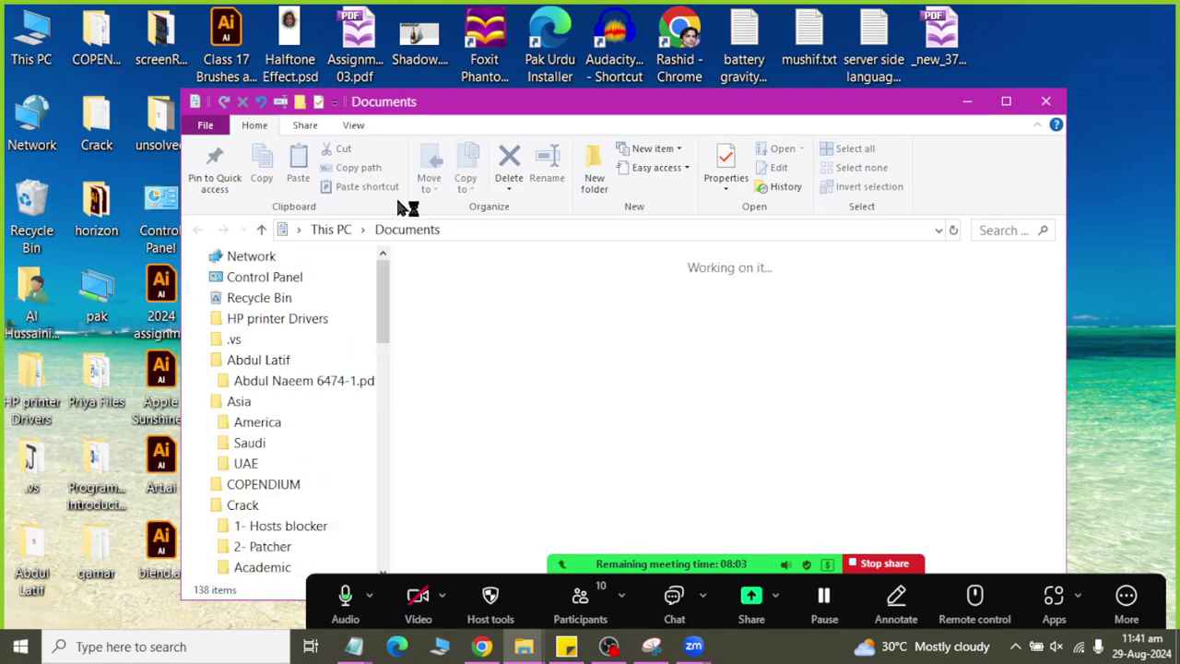
- Find and open the My Files folder in Documents and paste the cut Asia folder into it
{"action": "left_click", "coordinate": [466, 330]}
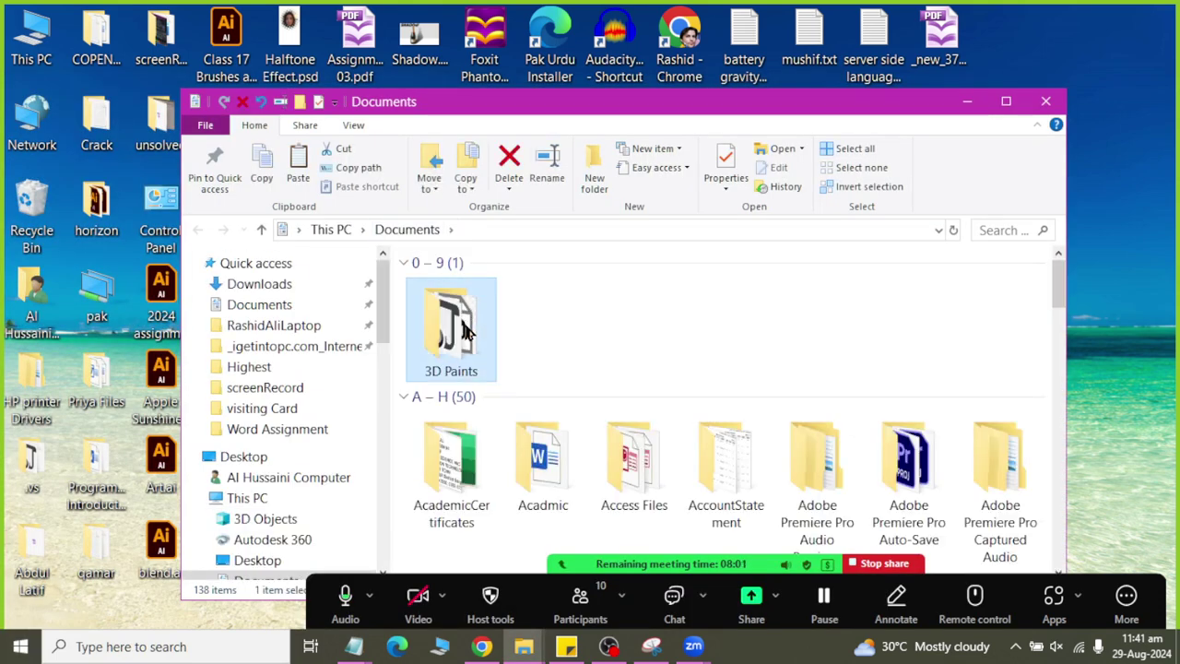
{"action": "key", "text": "m"}
{"action": "key", "text": "m"}
{"action": "key", "text": "m"}
{"action": "key", "text": "m"}
{"action": "key", "text": "m"}
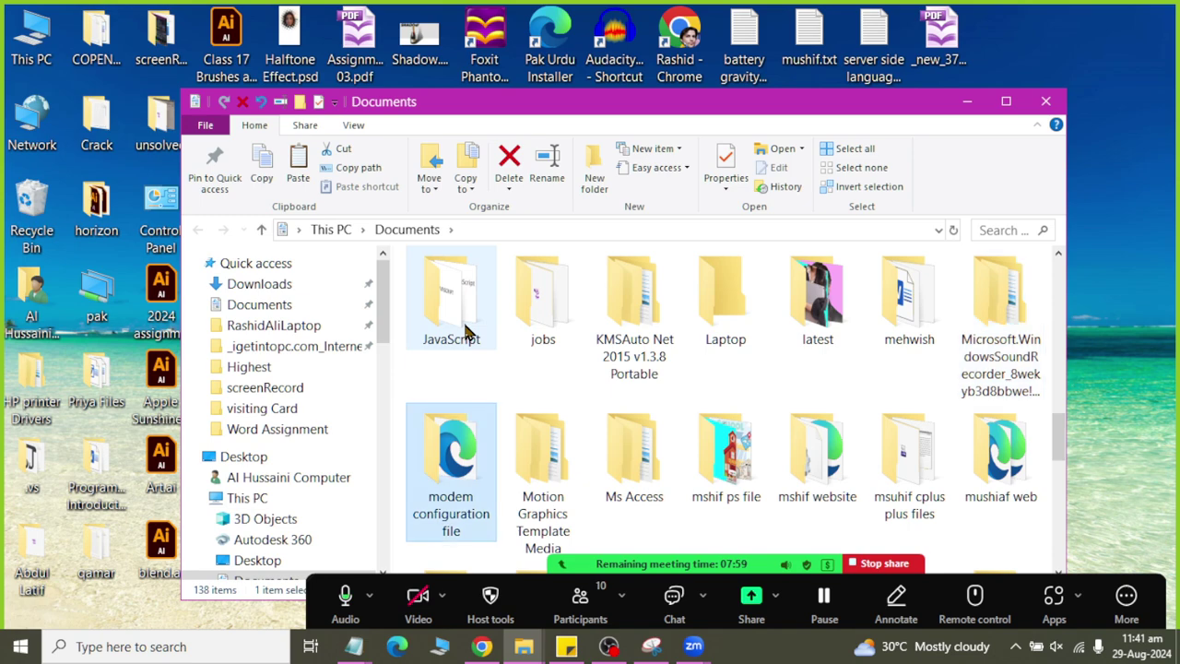
{"action": "key", "text": "m"}
{"action": "key", "text": "m"}
{"action": "key", "text": "m"}
{"action": "key", "text": "m"}
{"action": "key", "text": "m"}
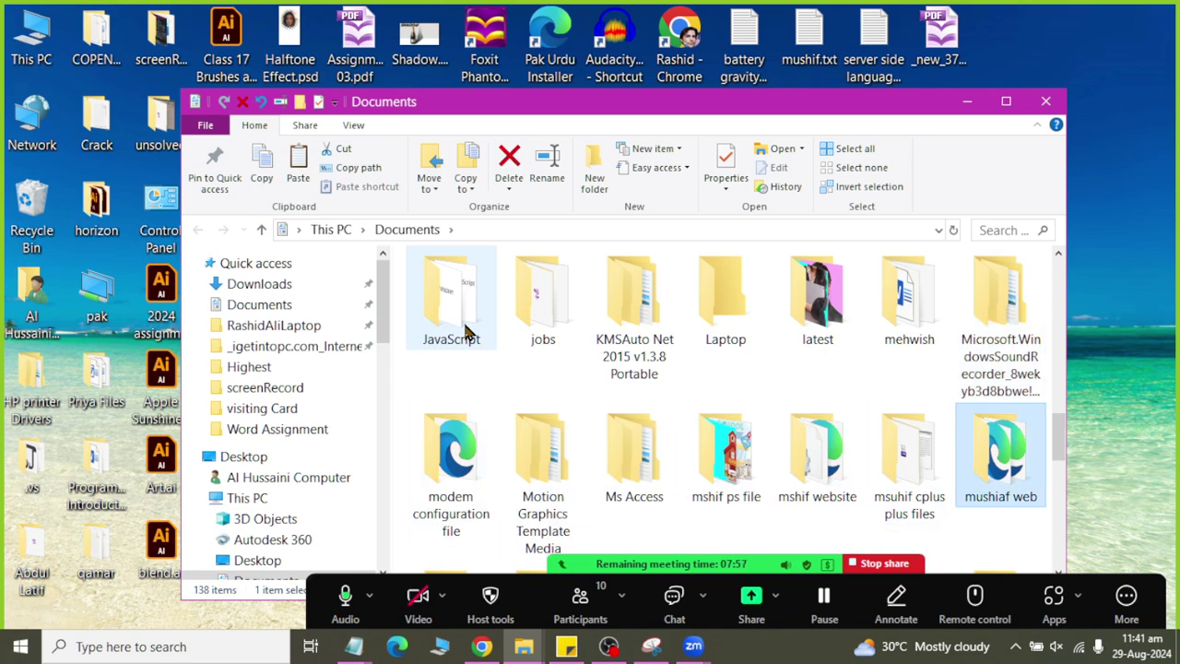
{"action": "key", "text": "m"}
{"action": "key", "text": "m"}
{"action": "key", "text": "m"}
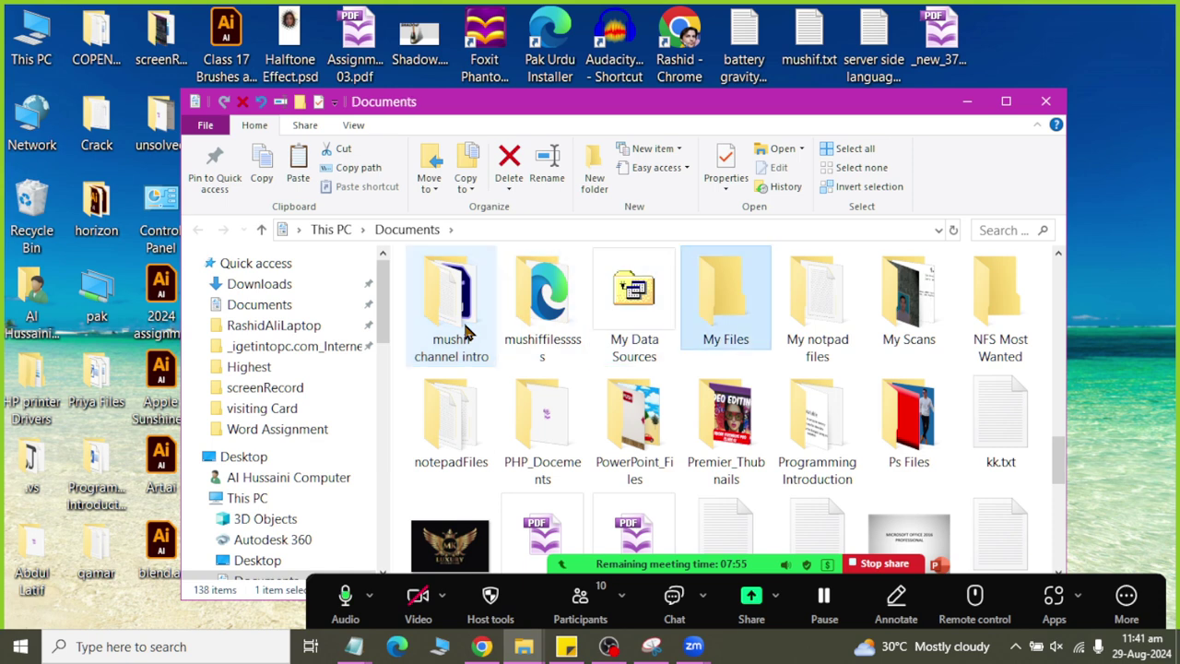
{"action": "key", "text": "Return"}
{"action": "right_click", "coordinate": [508, 332]}
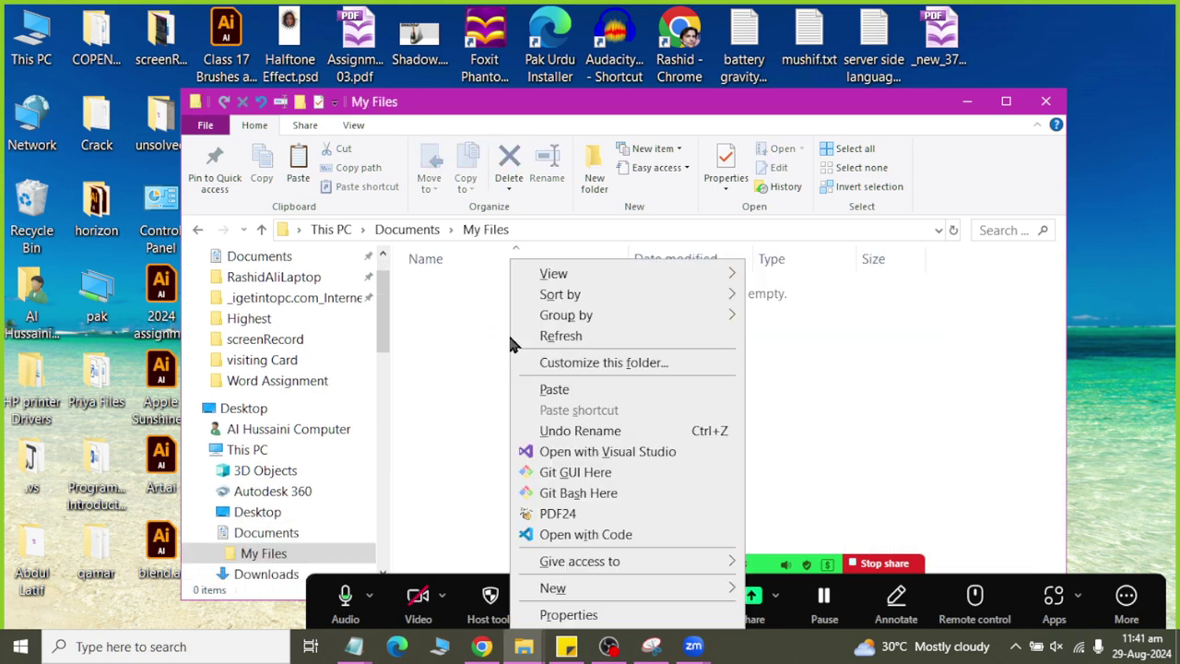
{"action": "left_click", "coordinate": [625, 393]}
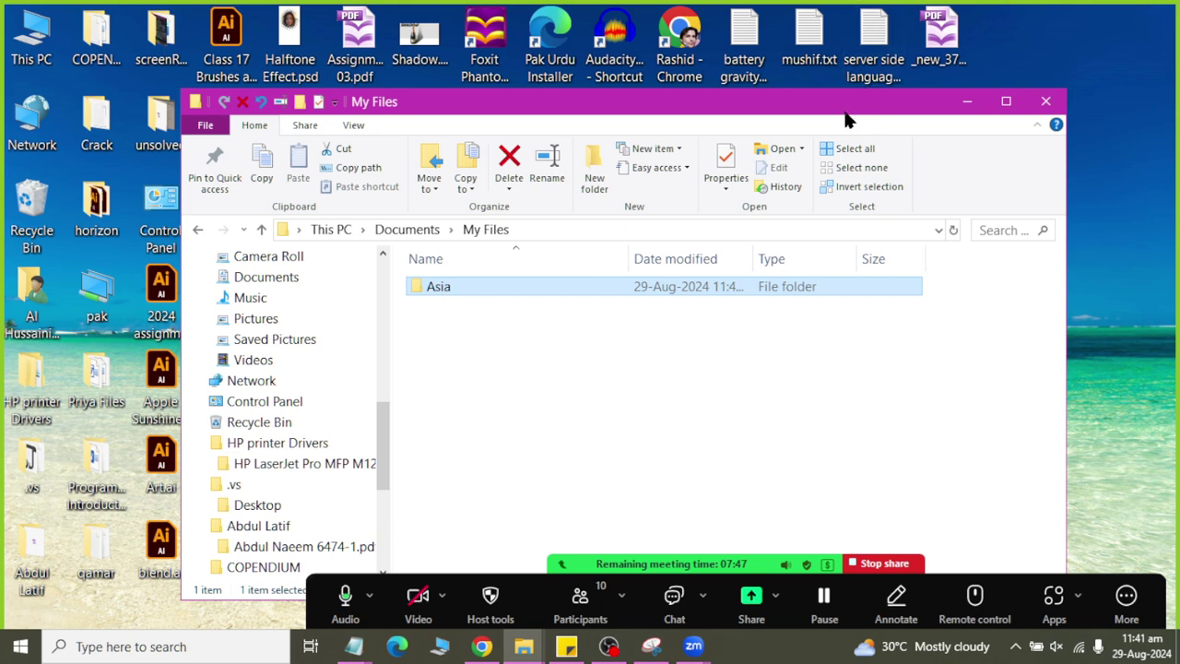
- Uncover part of the desktop, return to Documents and copy the My Files folder from there to the desktop
{"action": "left_click_drag", "start_coordinate": [867, 95], "coordinate": [799, 215]}
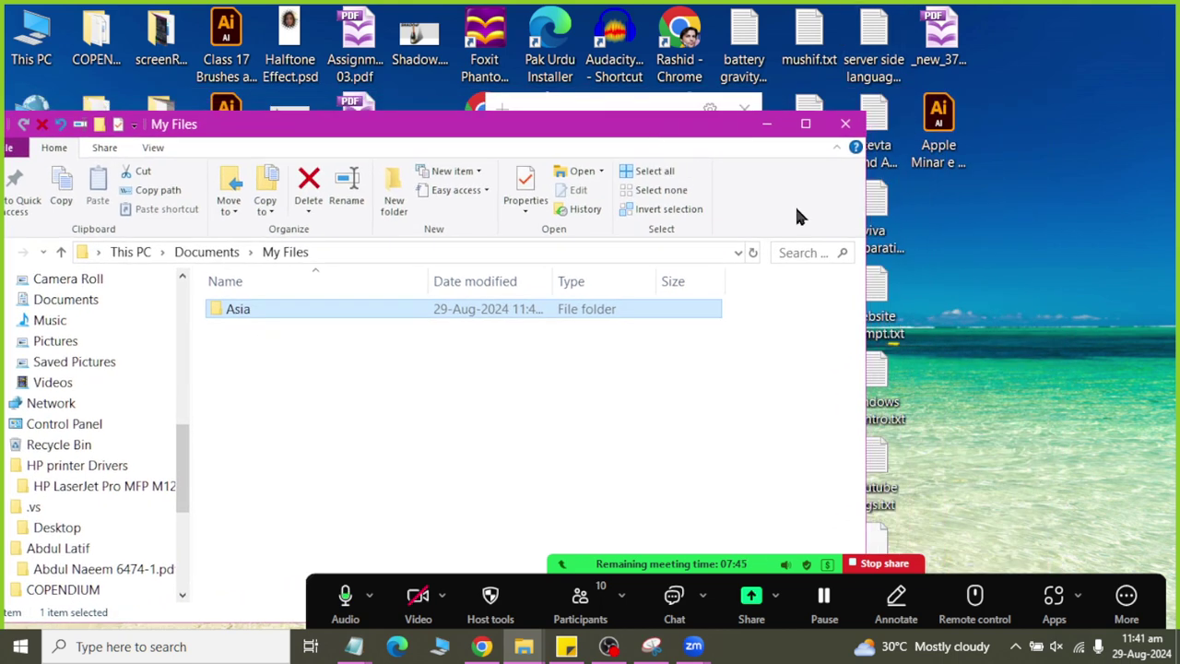
{"action": "left_click", "coordinate": [207, 253]}
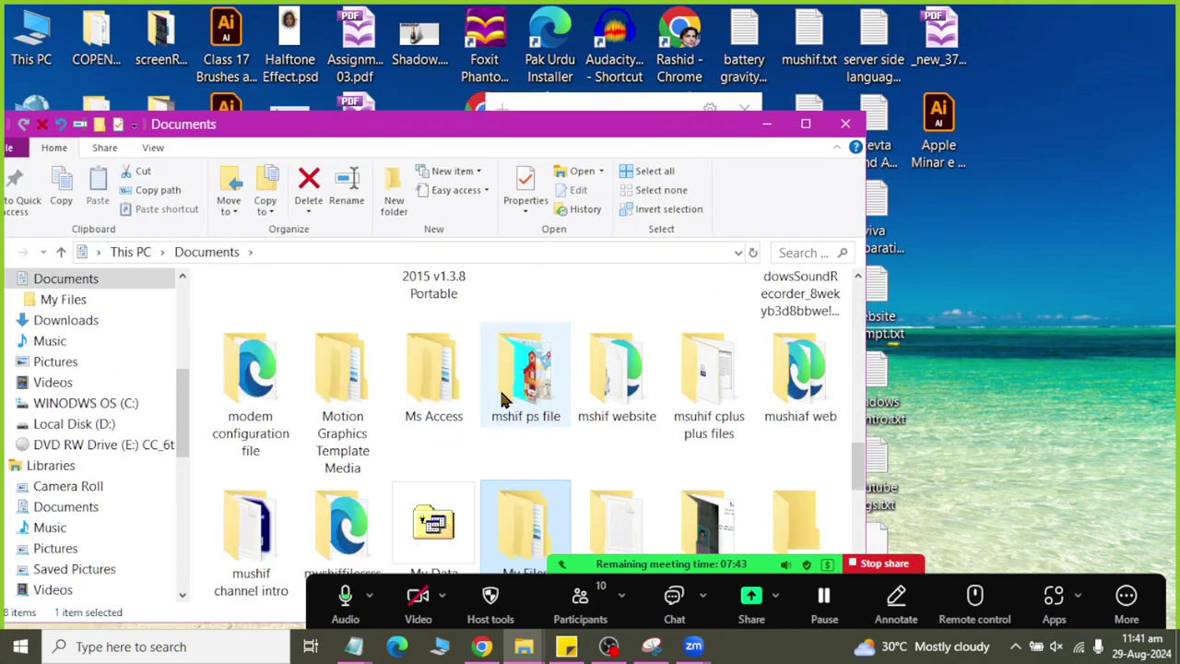
{"action": "scroll", "coordinate": [521, 394], "scroll_direction": "down", "scroll_amount": 3}
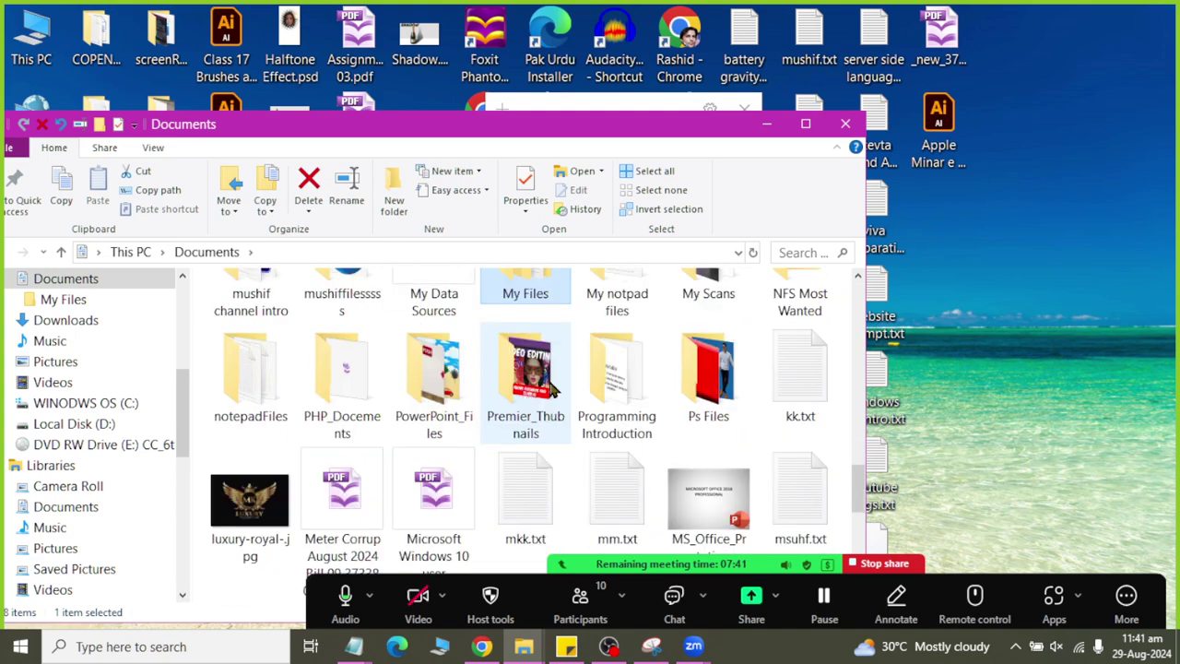
{"action": "right_click", "coordinate": [527, 294]}
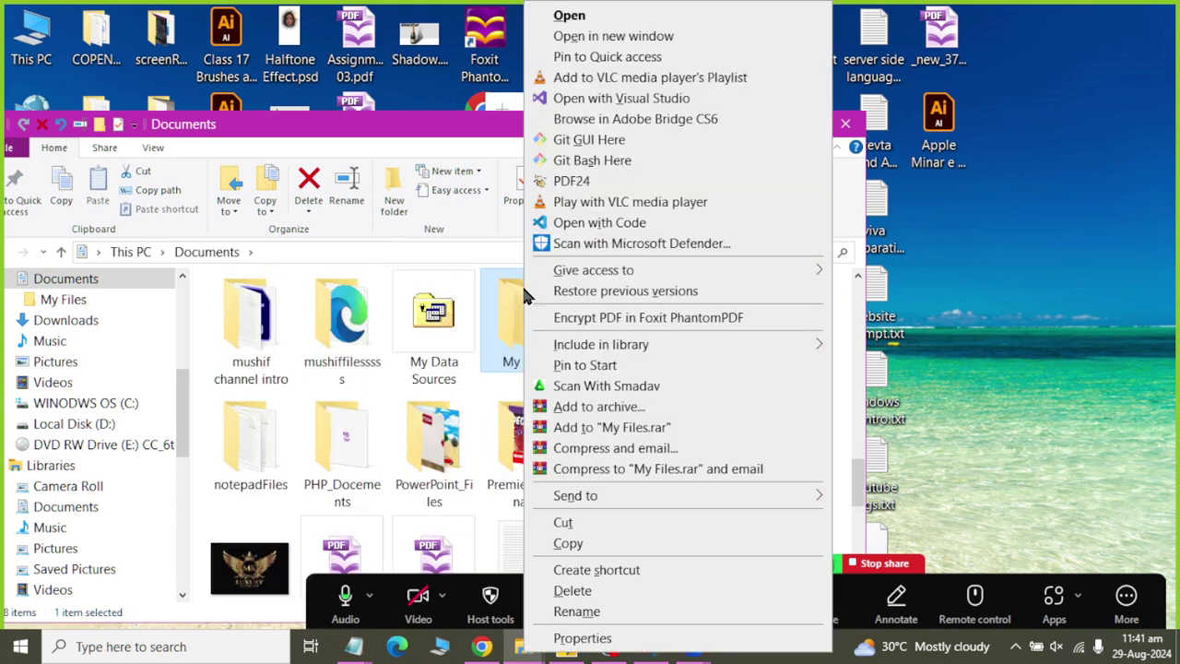
{"action": "left_click", "coordinate": [546, 541]}
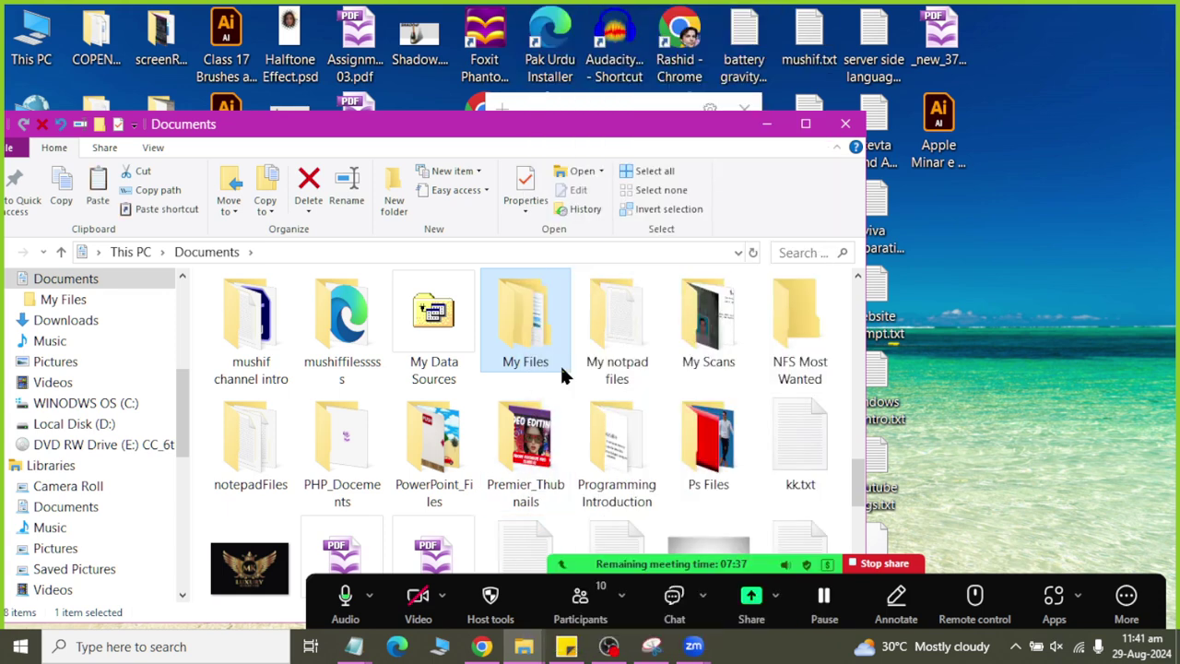
{"action": "right_click", "coordinate": [985, 315]}
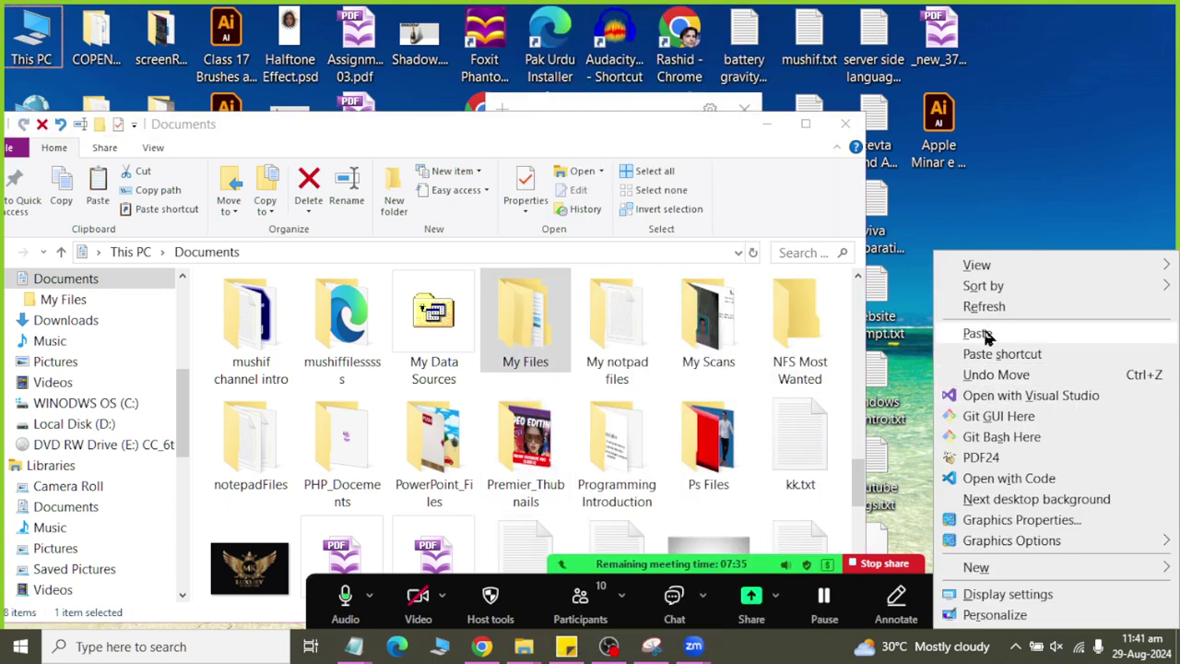
{"action": "left_click", "coordinate": [985, 330]}
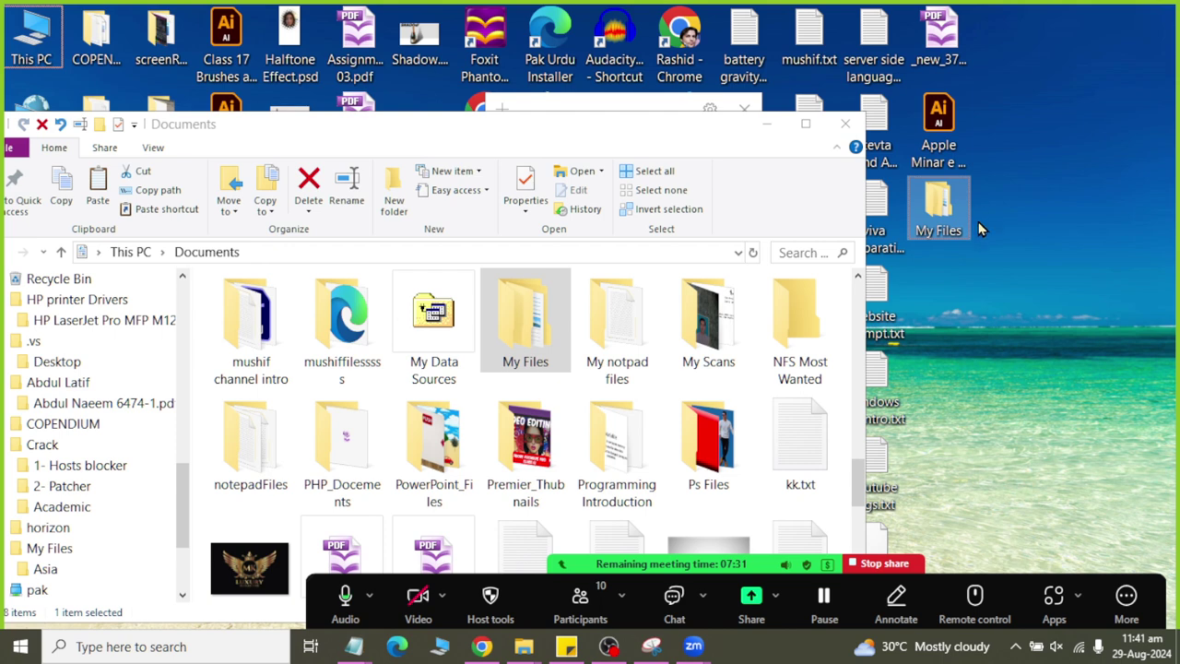
- Delete the copied My Files folder from the desktop
{"action": "mouse_move", "coordinate": [953, 227]}
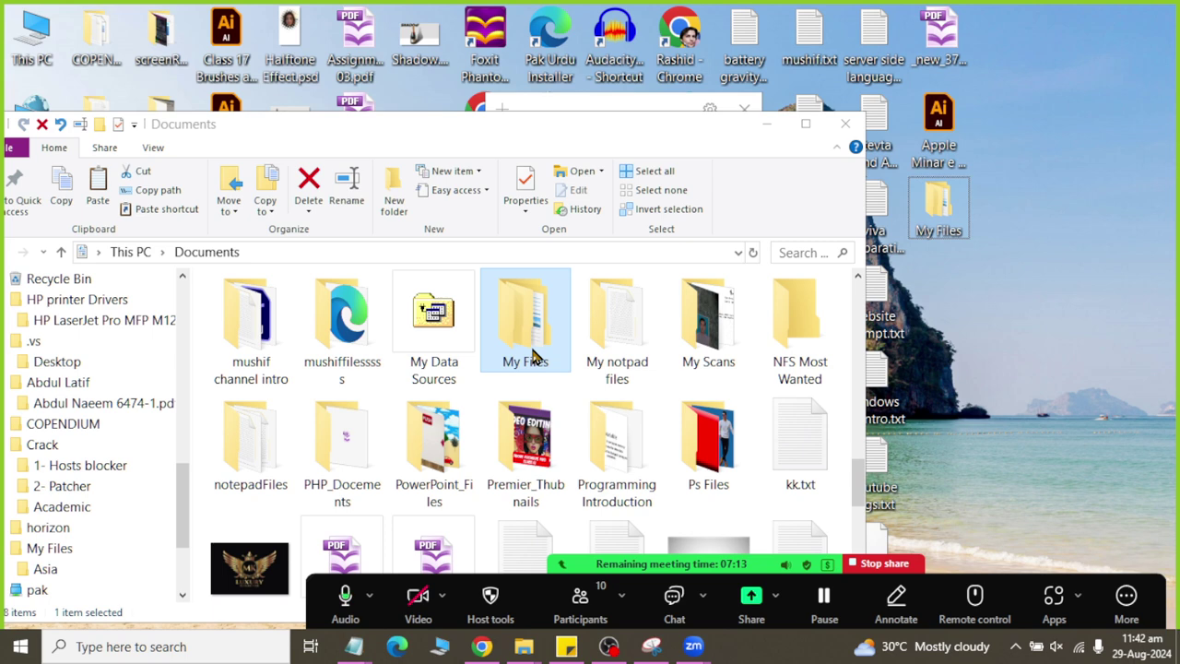
{"action": "right_click", "coordinate": [939, 222]}
{"action": "left_click", "coordinate": [942, 211]}
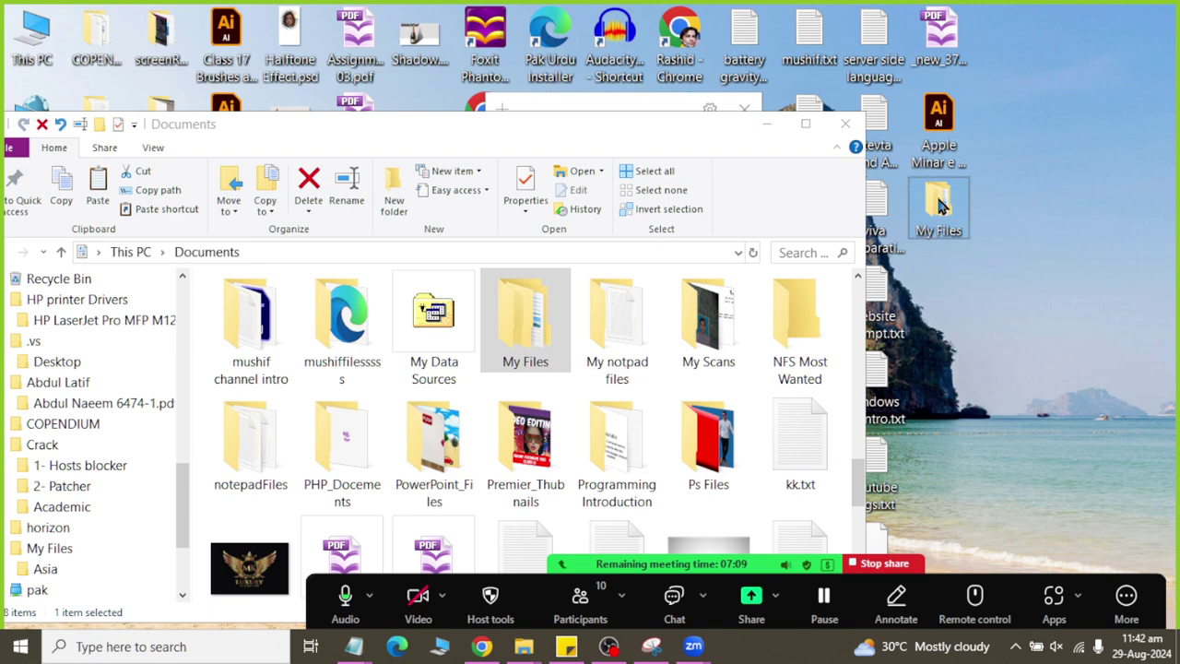
{"action": "right_click", "coordinate": [943, 206]}
{"action": "left_click", "coordinate": [976, 579]}
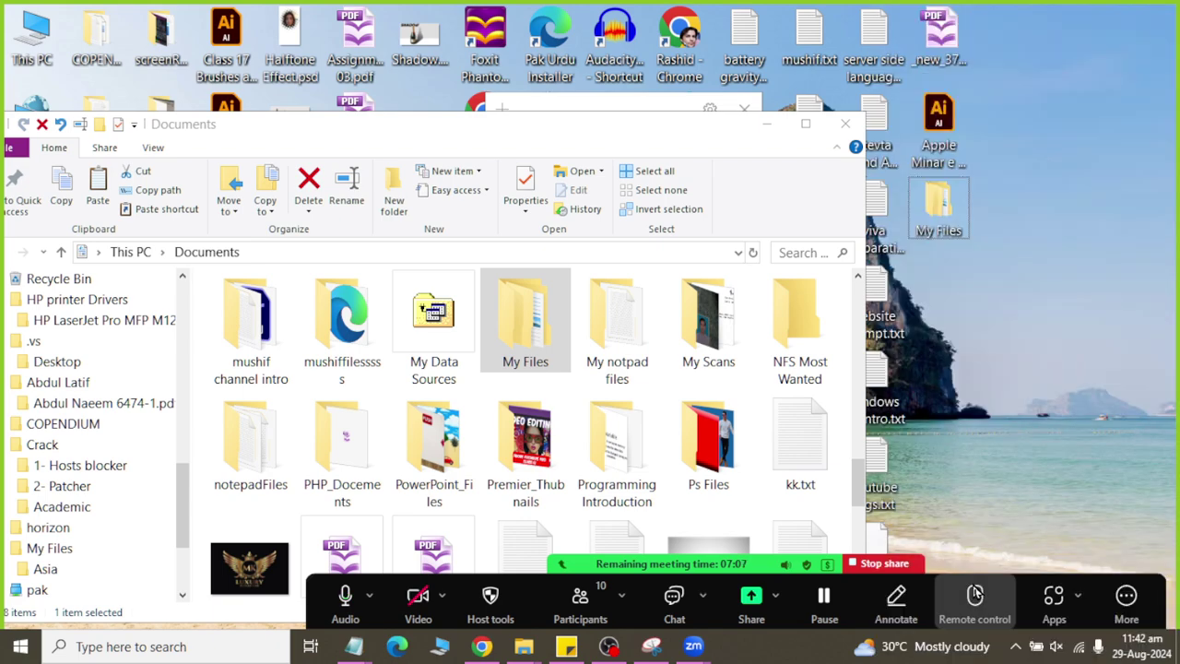
- Move the My Files folder from Documents to the desktop by cutting and pasting it, and close the Documents window
{"action": "right_click", "coordinate": [528, 353]}
{"action": "left_click", "coordinate": [573, 537]}
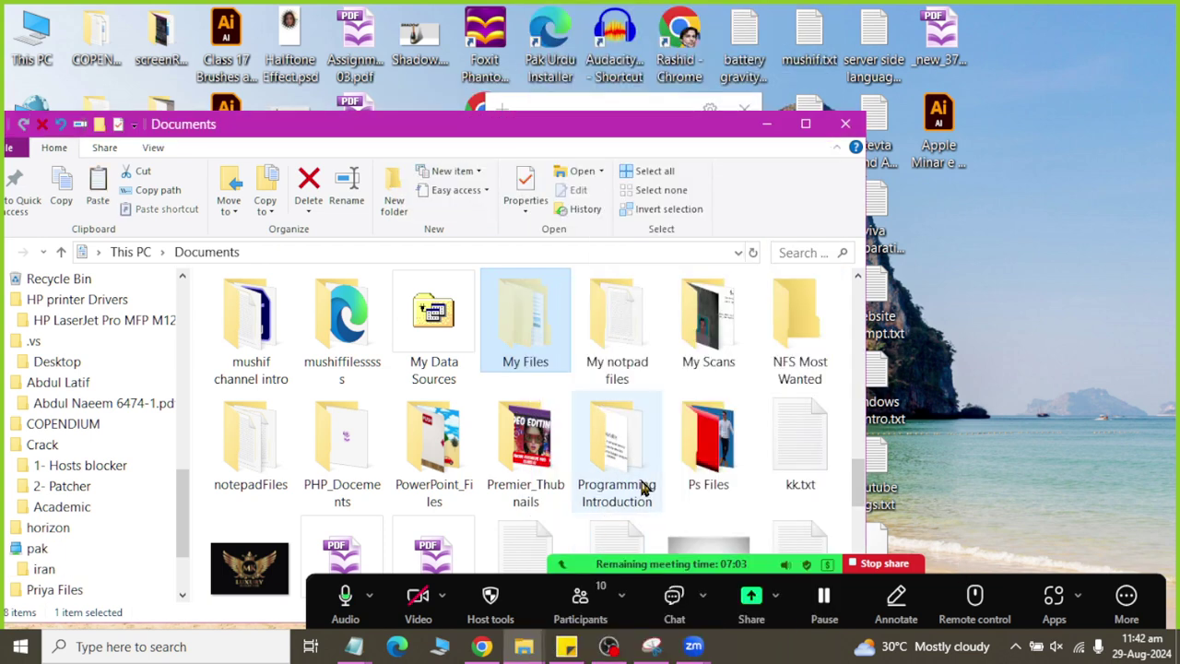
{"action": "left_click", "coordinate": [973, 266]}
{"action": "right_click", "coordinate": [978, 254]}
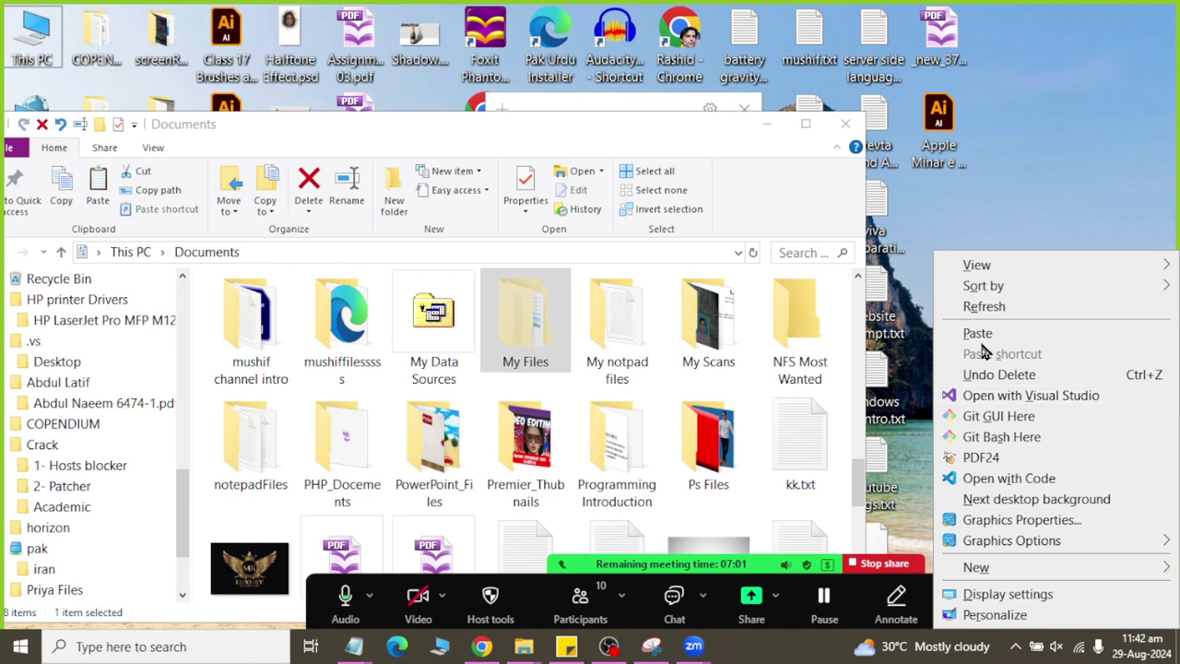
{"action": "left_click", "coordinate": [979, 334]}
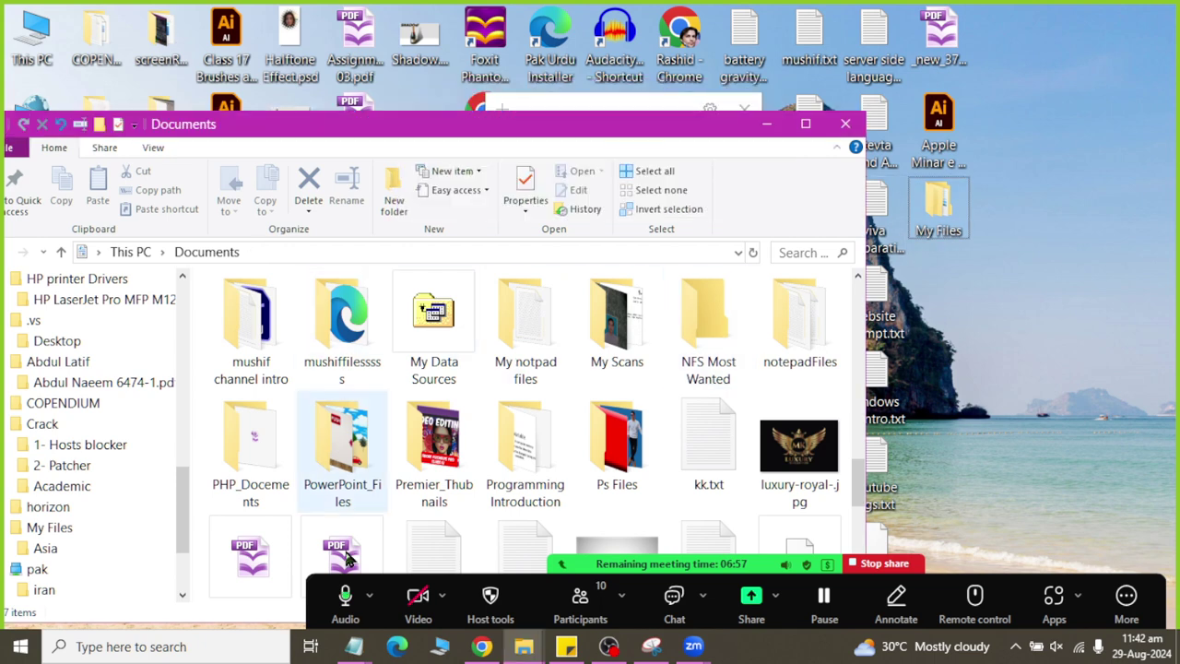
{"action": "left_click", "coordinate": [842, 131]}
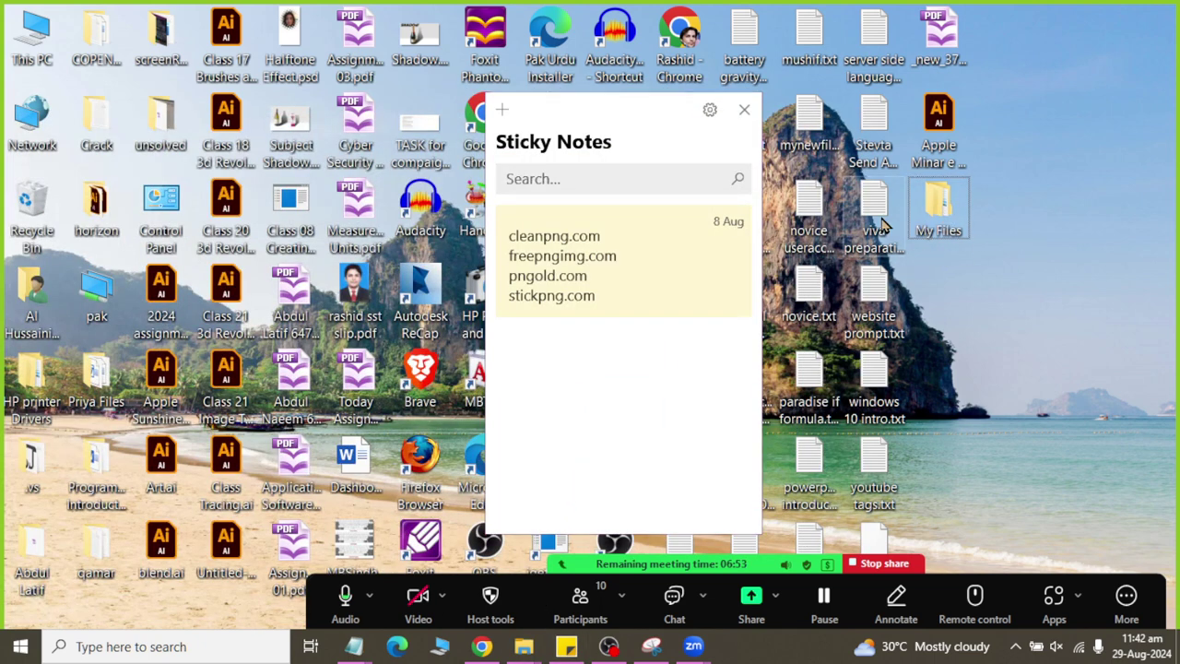
- Copy viva preparation.txt from the desktop into the My Files folder, reopen the folder to check its contents, and close it
{"action": "right_click", "coordinate": [883, 235]}
{"action": "left_click", "coordinate": [891, 521]}
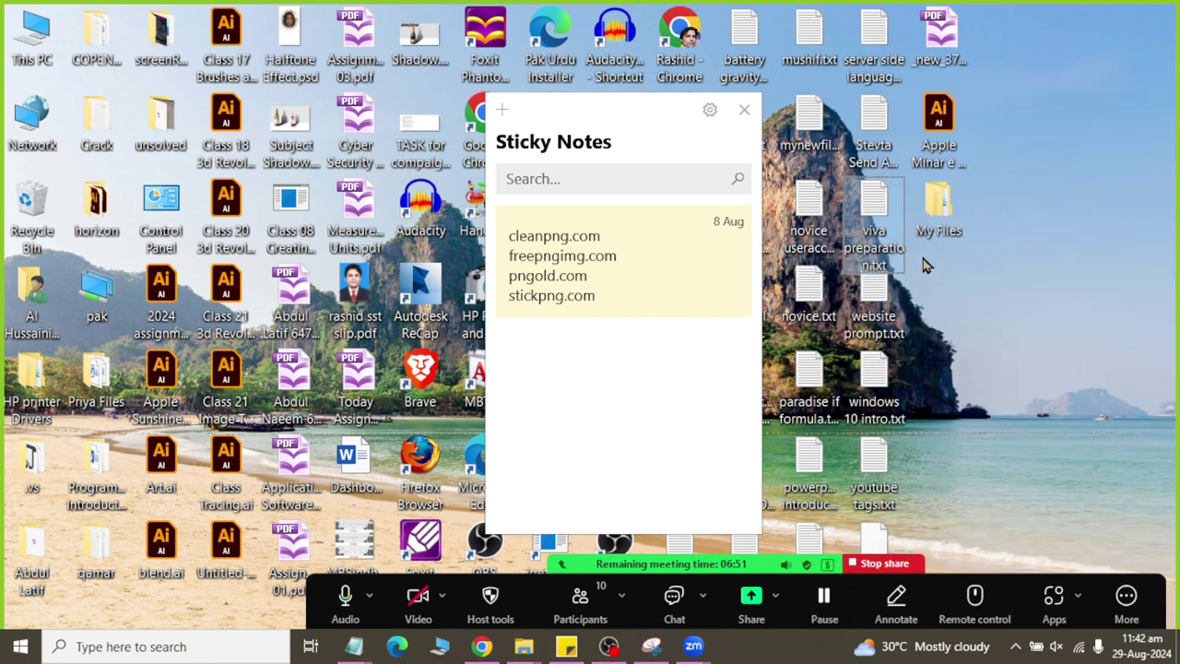
{"action": "double_click", "coordinate": [939, 212]}
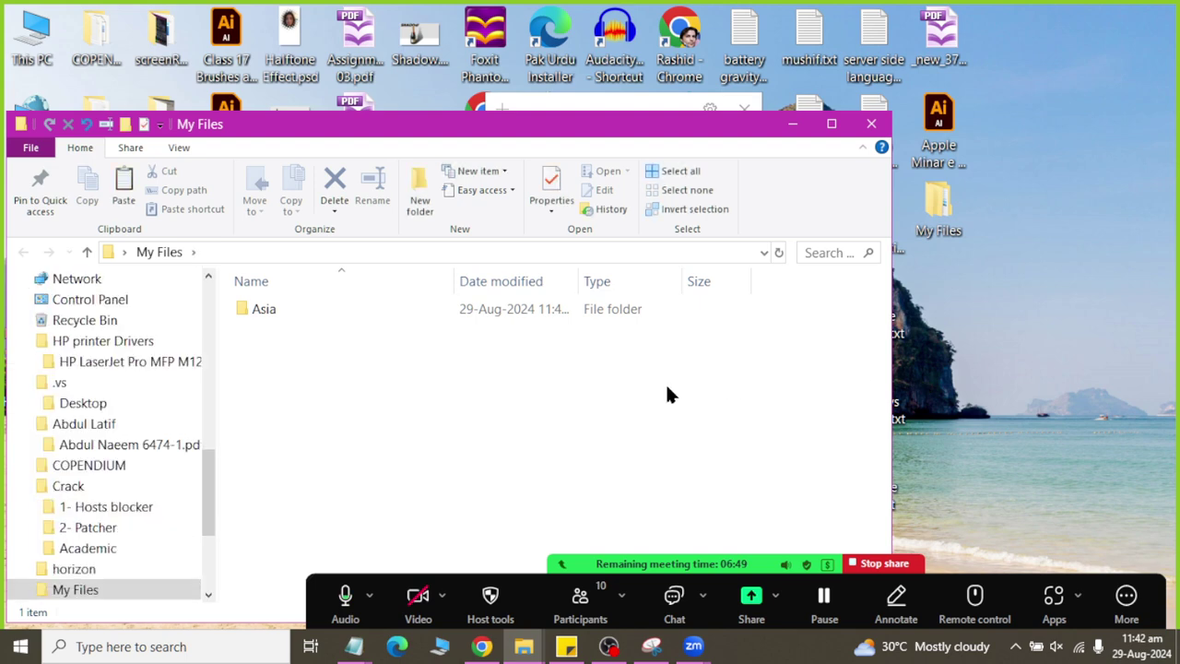
{"action": "right_click", "coordinate": [666, 386]}
{"action": "left_click", "coordinate": [711, 147]}
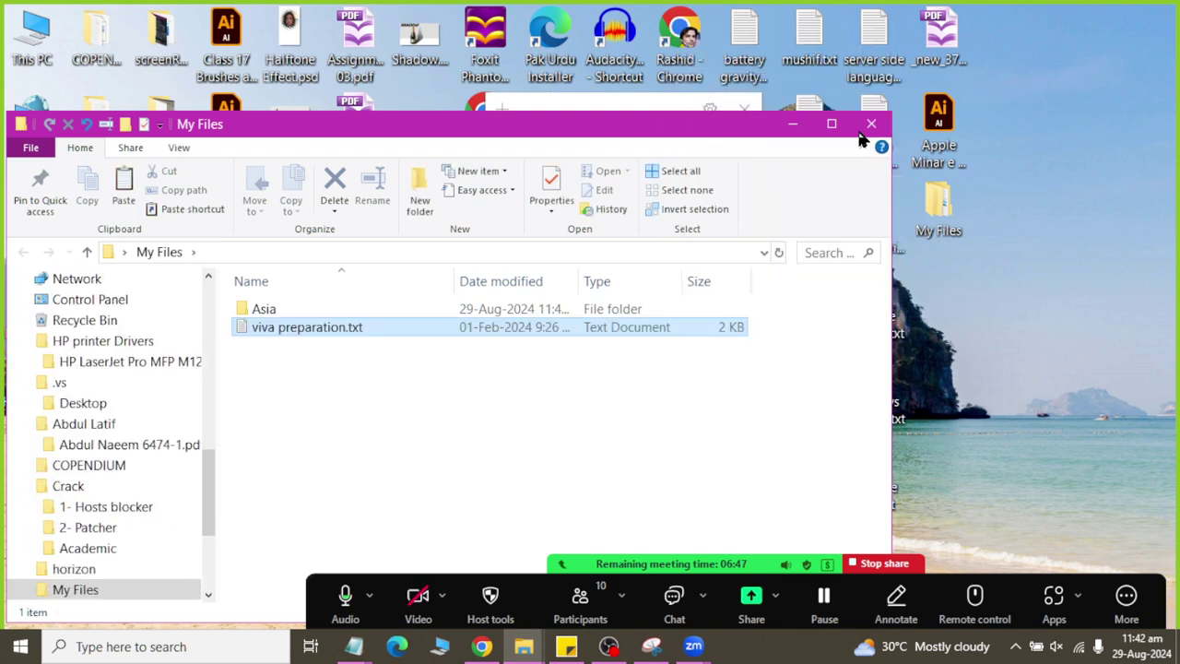
{"action": "left_click", "coordinate": [871, 124]}
{"action": "double_click", "coordinate": [939, 211]}
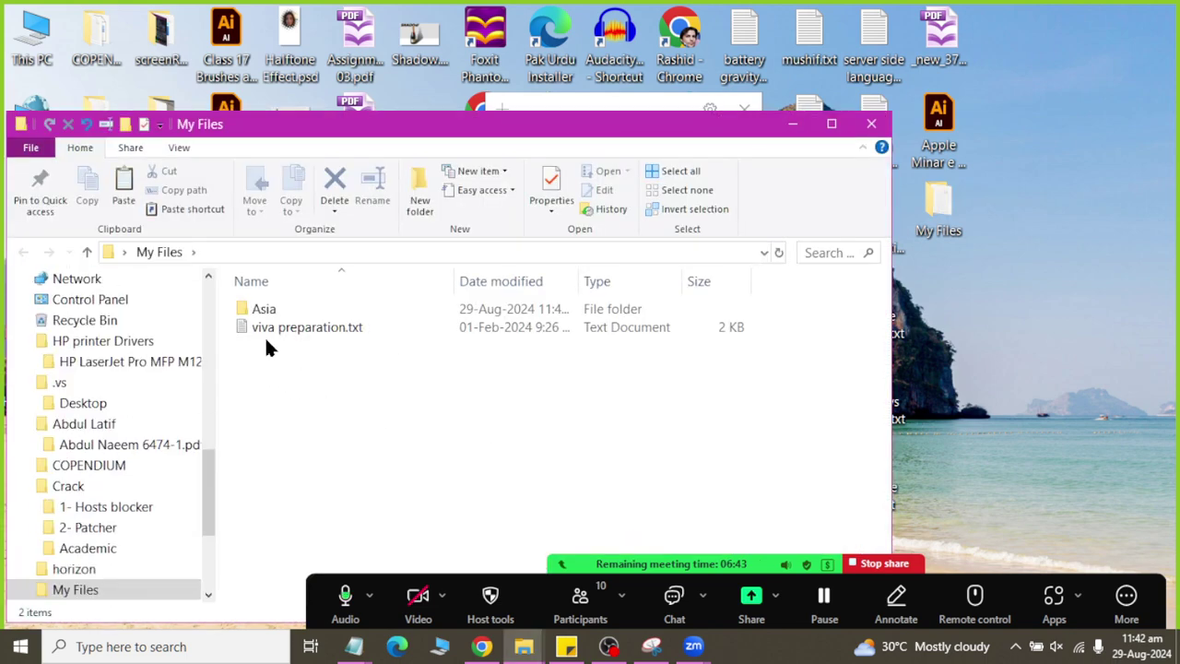
{"action": "left_click", "coordinate": [871, 124]}
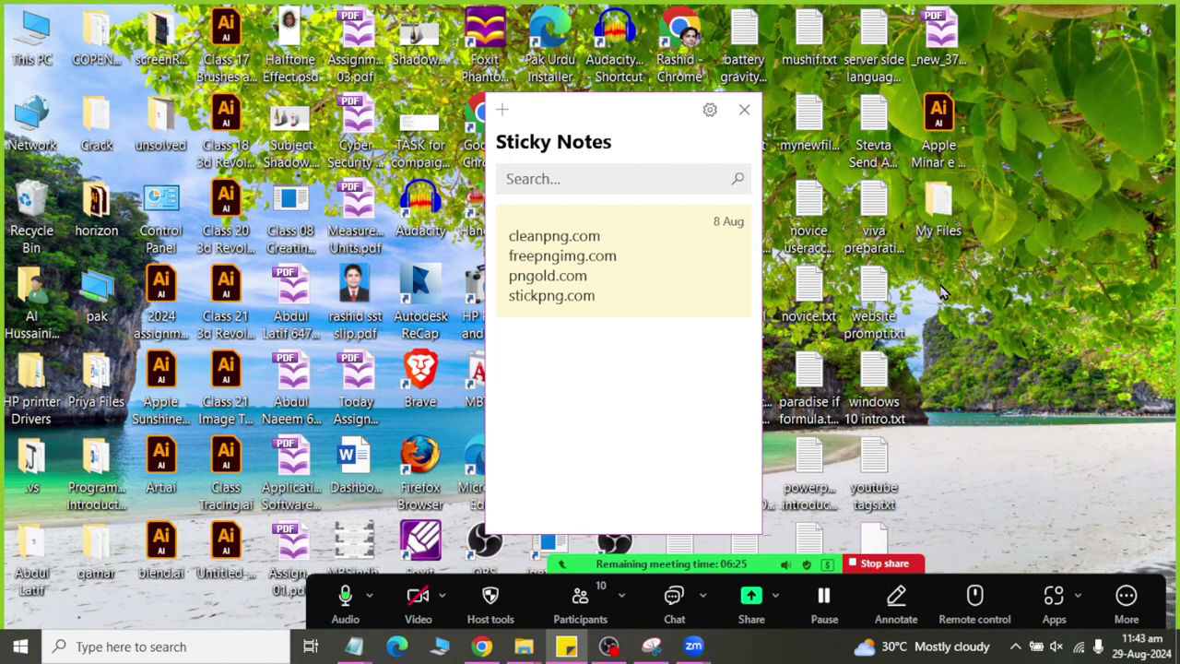
- Shift the Sticky Notes window aside, open the Recycle Bin and permanently delete the My Files folder in it
{"action": "left_click_drag", "start_coordinate": [540, 119], "coordinate": [894, 109]}
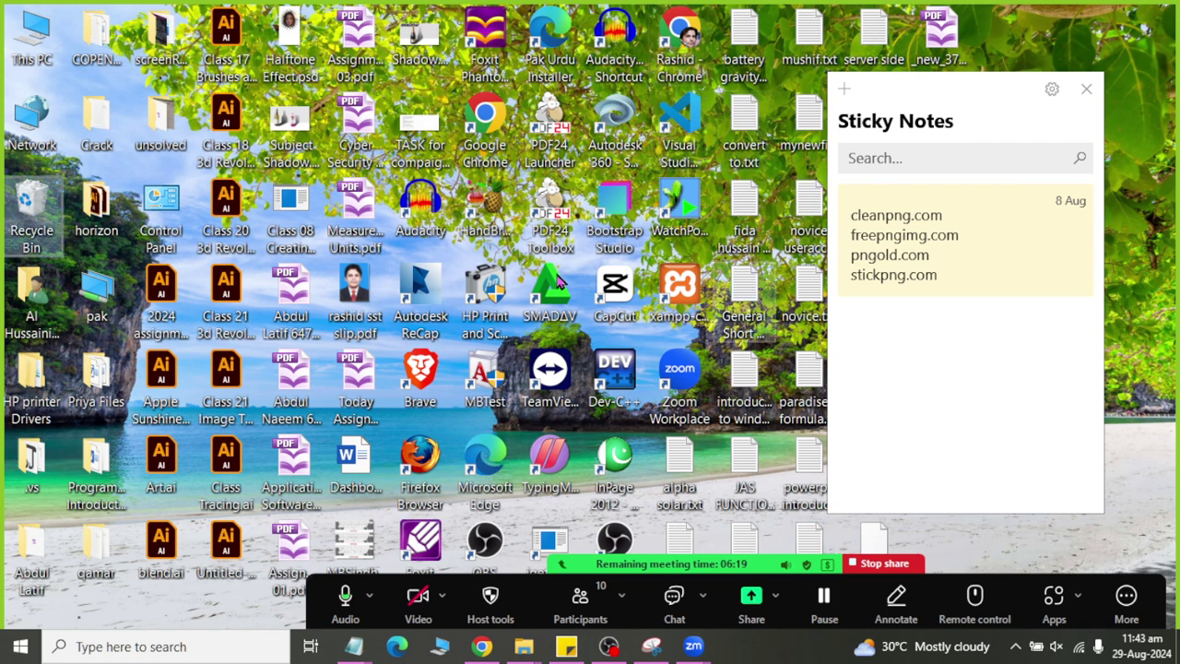
{"action": "double_click", "coordinate": [30, 217]}
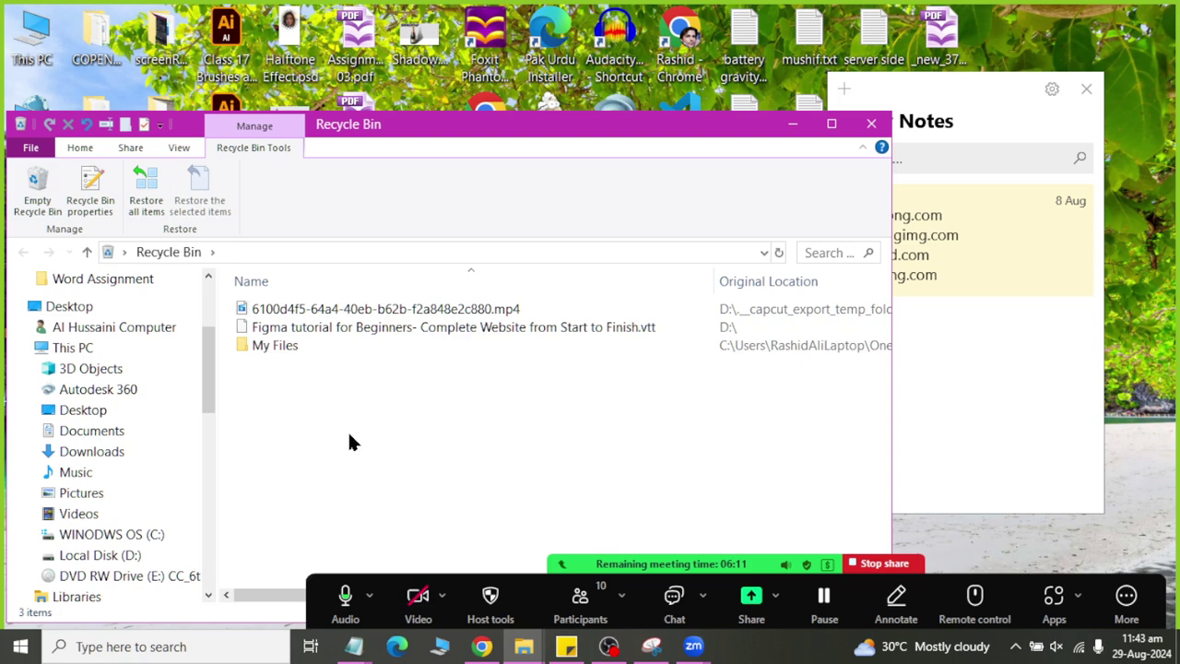
{"action": "right_click", "coordinate": [250, 349]}
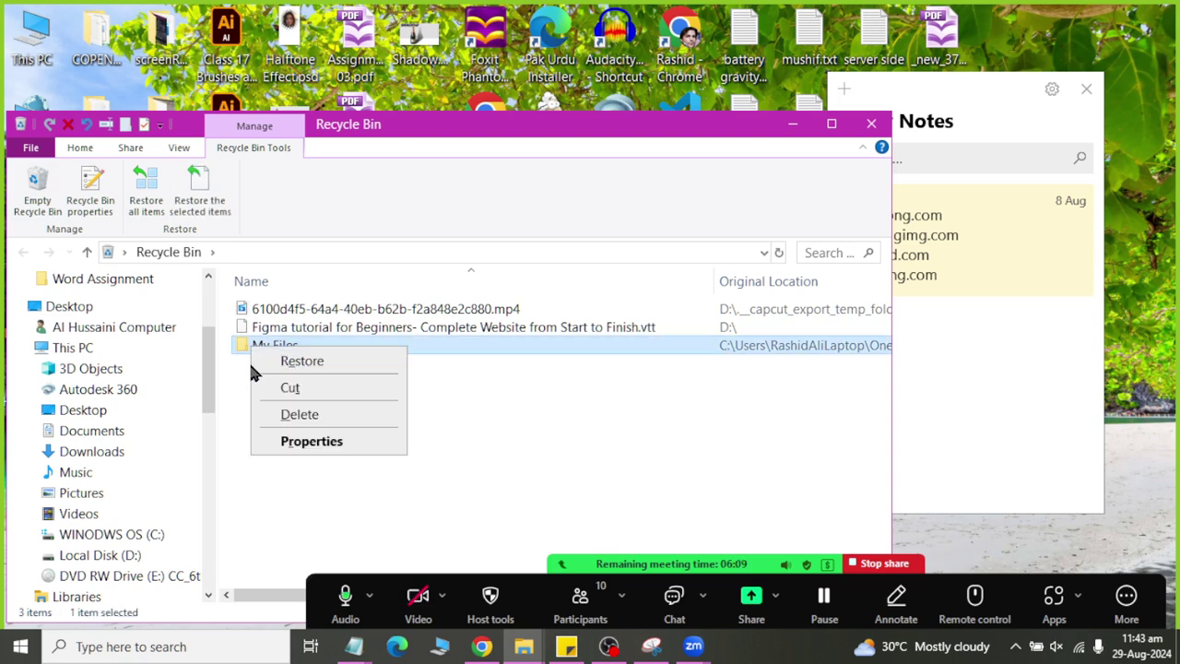
{"action": "left_click", "coordinate": [274, 415]}
{"action": "left_click", "coordinate": [659, 362]}
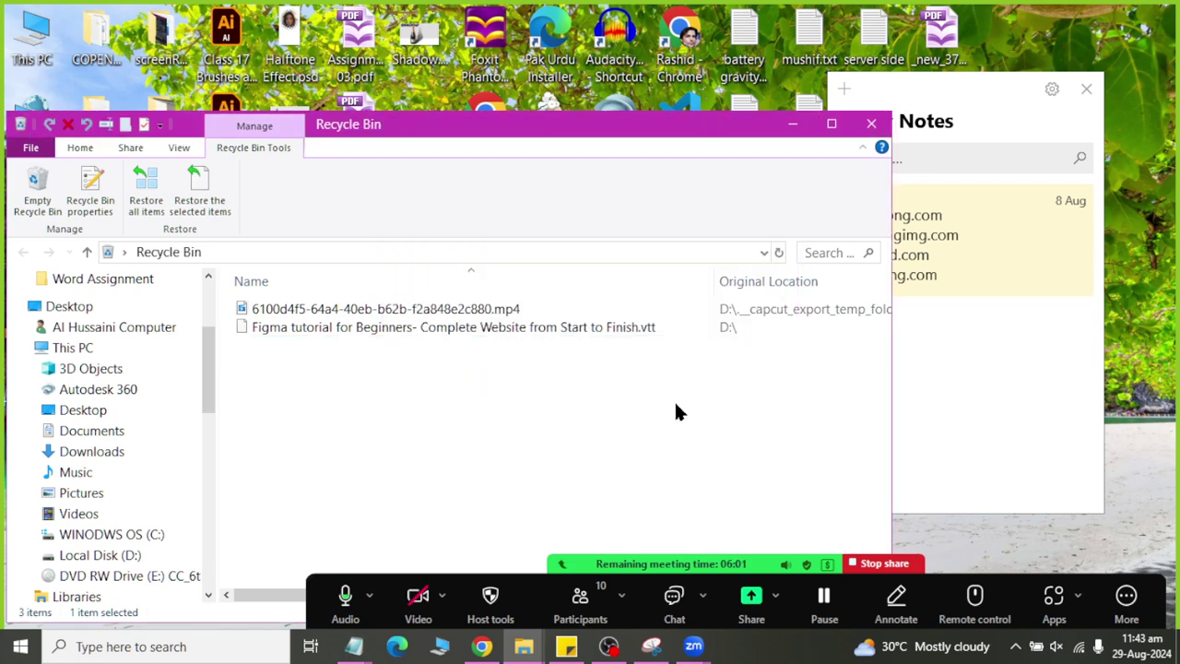
- Permanently delete the remaining mp4 and vtt files together from the Recycle Bin and close its window
{"action": "right_click", "coordinate": [435, 312]}
{"action": "left_click", "coordinate": [367, 385]}
{"action": "left_click", "coordinate": [367, 385]}
{"action": "left_click_drag", "start_coordinate": [669, 128], "coordinate": [497, 115]}
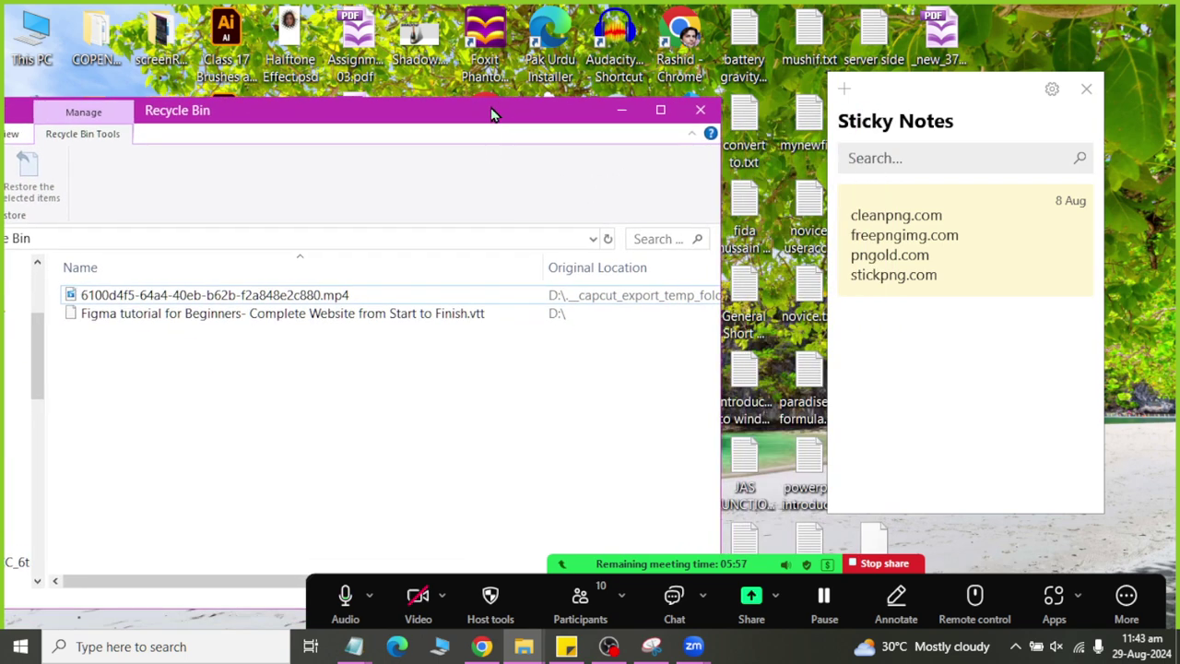
{"action": "mouse_move", "coordinate": [290, 364]}
{"action": "left_mouse_down"}
{"action": "mouse_move", "coordinate": [227, 311]}
{"action": "mouse_move", "coordinate": [166, 286]}
{"action": "left_mouse_up"}
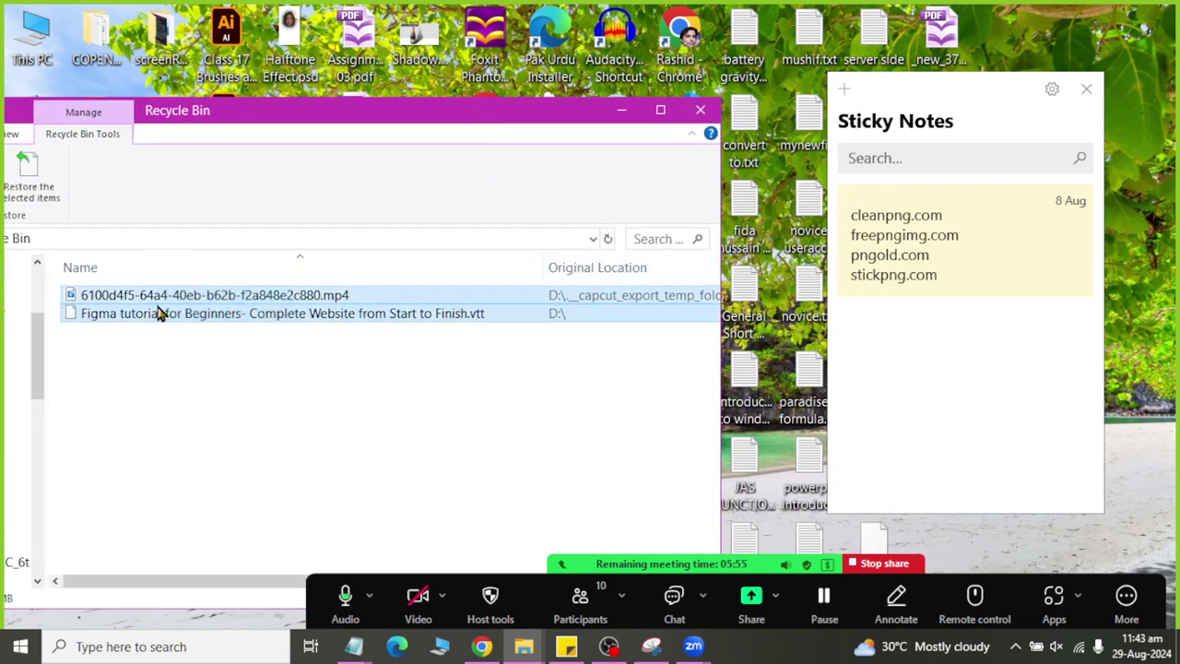
{"action": "right_click", "coordinate": [160, 310]}
{"action": "left_click", "coordinate": [206, 374]}
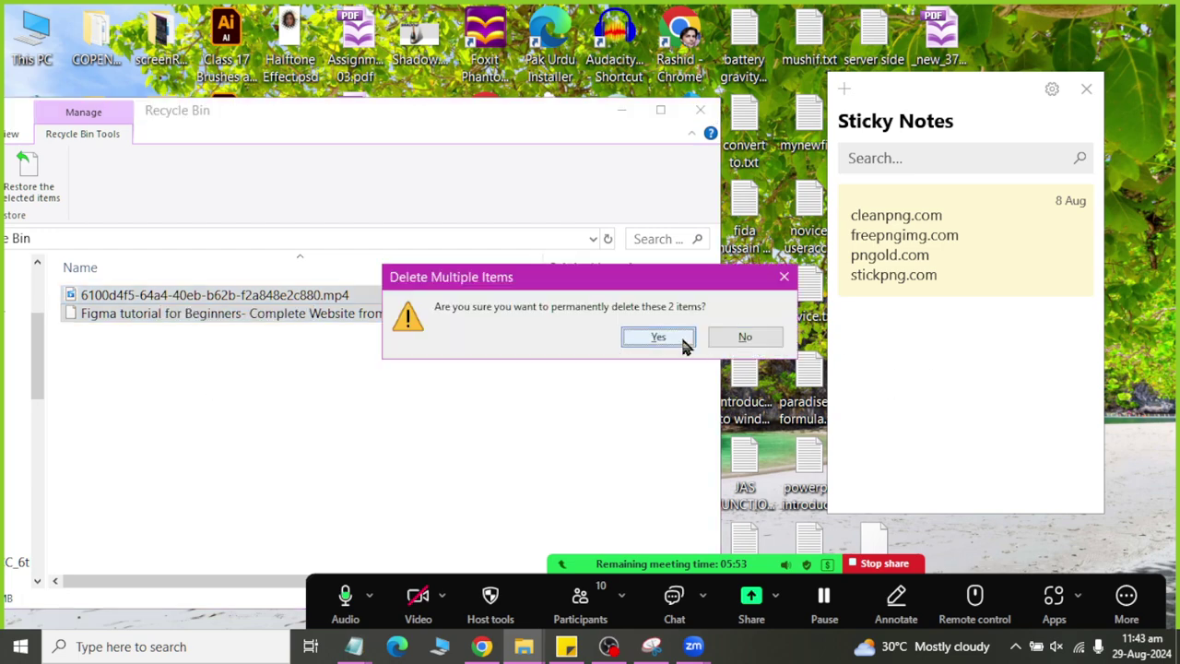
{"action": "left_click", "coordinate": [683, 344]}
{"action": "left_click", "coordinate": [701, 109]}
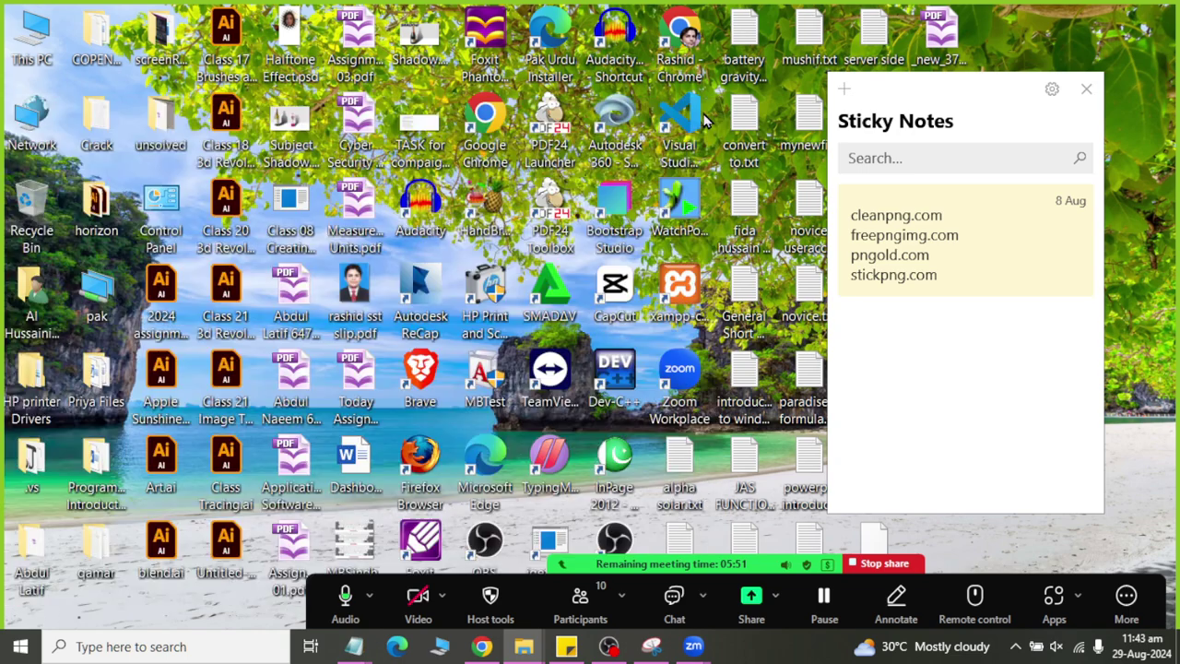
- Move the Sticky Notes window away from the My Files folder so the folder is uncovered on the desktop
{"action": "left_click_drag", "start_coordinate": [977, 112], "coordinate": [175, 217]}
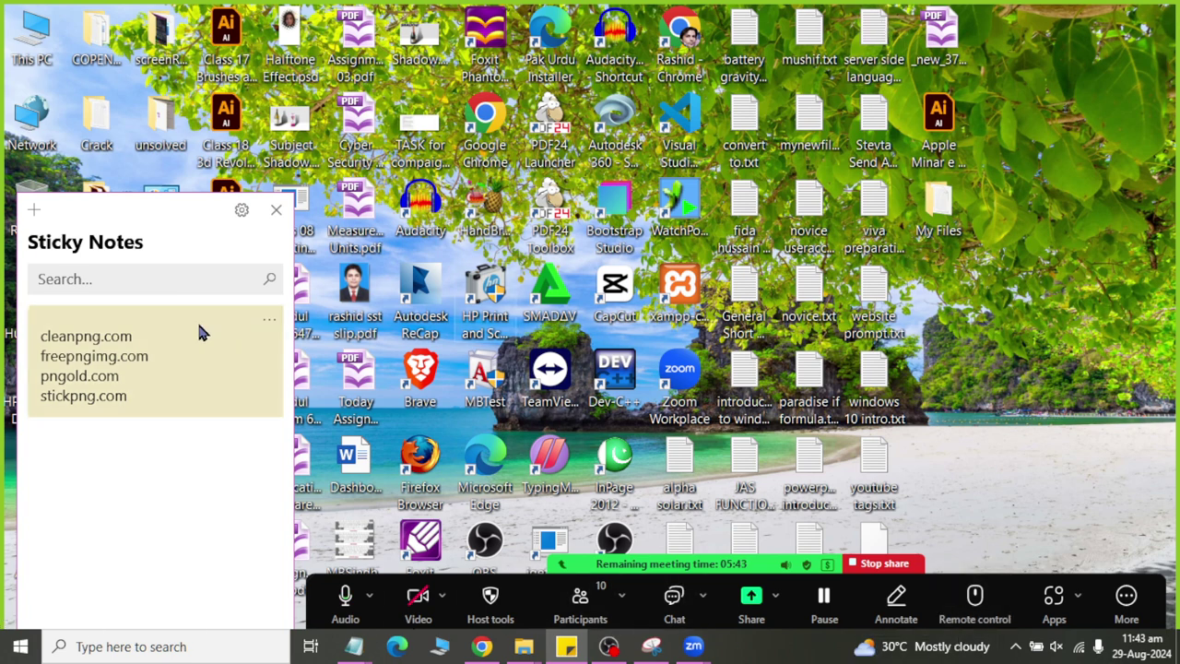
{"action": "left_click_drag", "start_coordinate": [99, 210], "coordinate": [96, 67]}
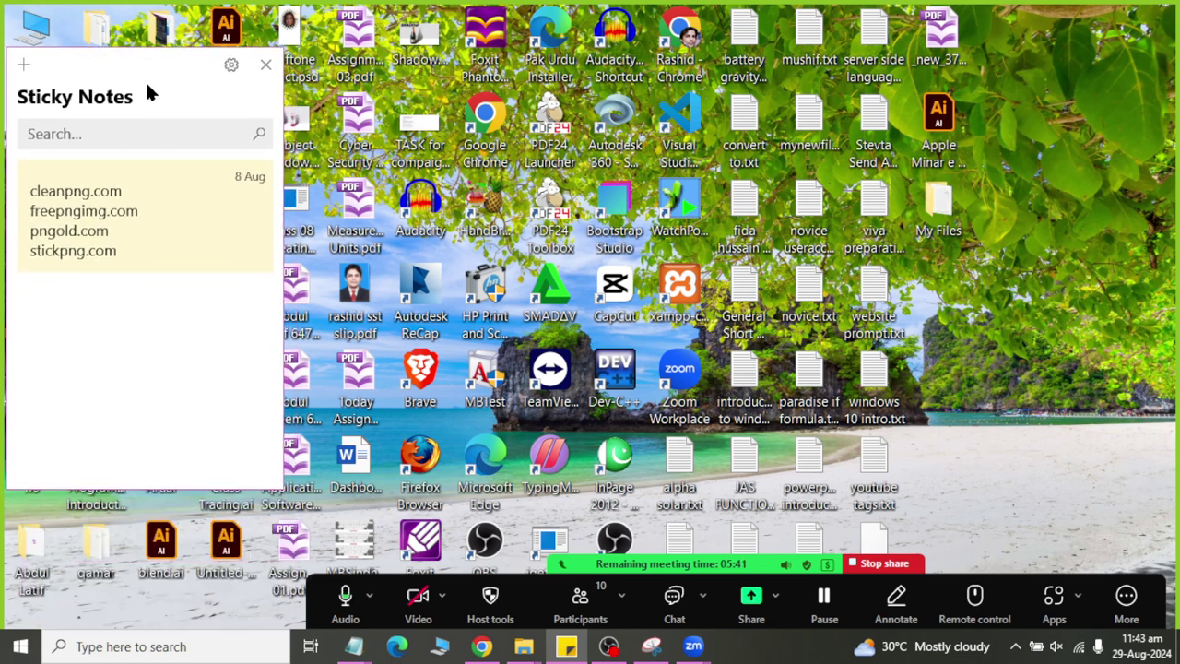